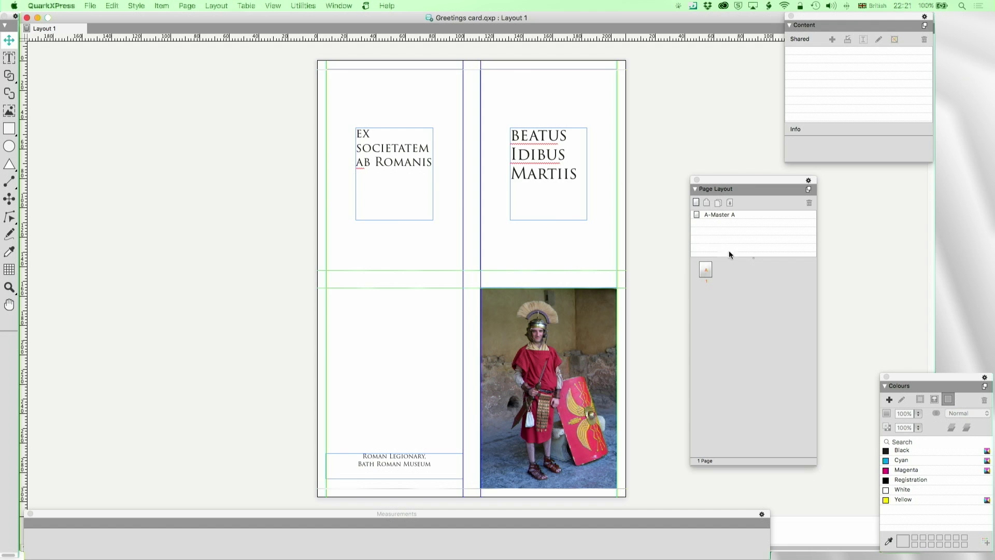
Try rotating the EX SOCIETATEM AB ROMANIS text box upside down, then undo it.
click(422, 146)
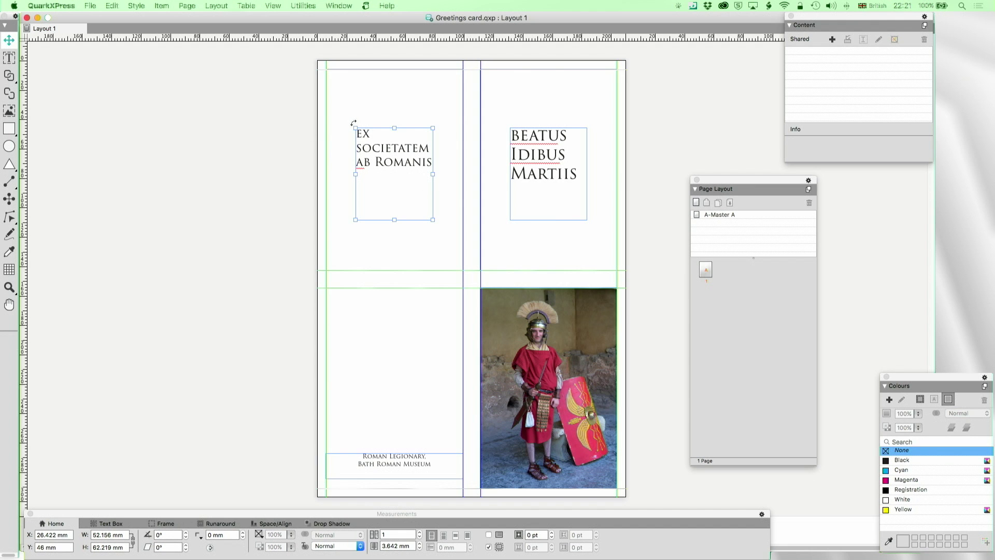
drag(353, 123, 427, 206)
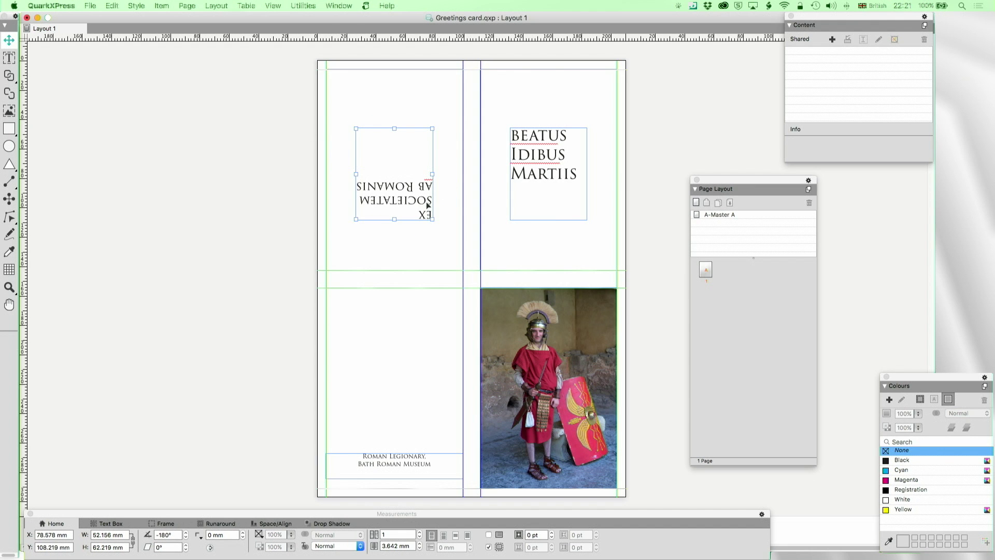
double_click(422, 205)
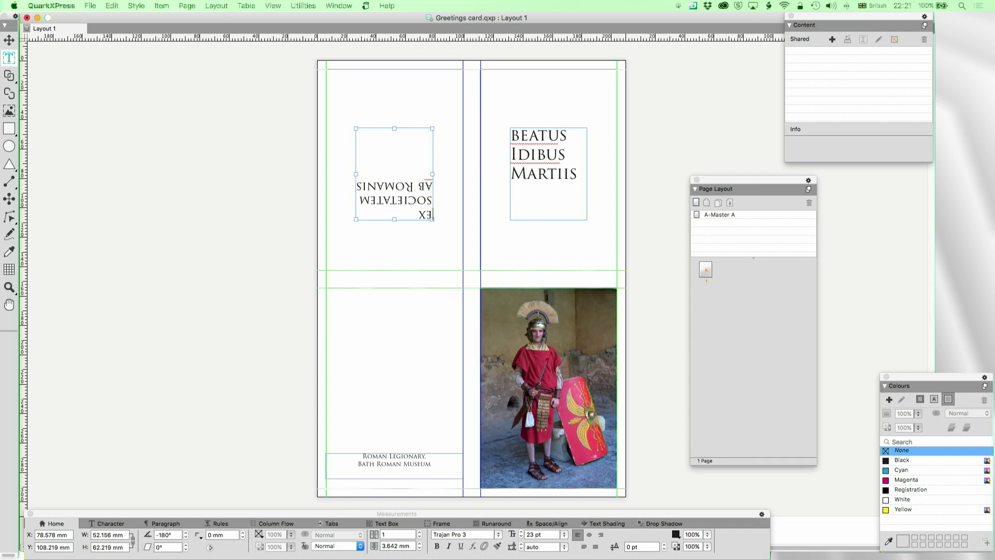
click(9, 40)
key(super+z)
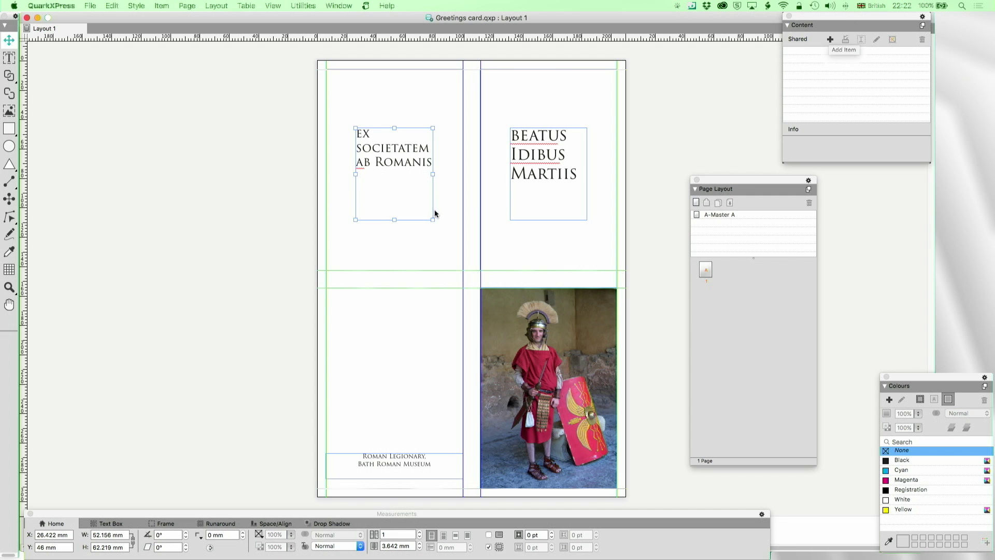
Marquee-select the upper-left panel's boxes and convert them into composition zone Layout 2.
right_click(415, 203)
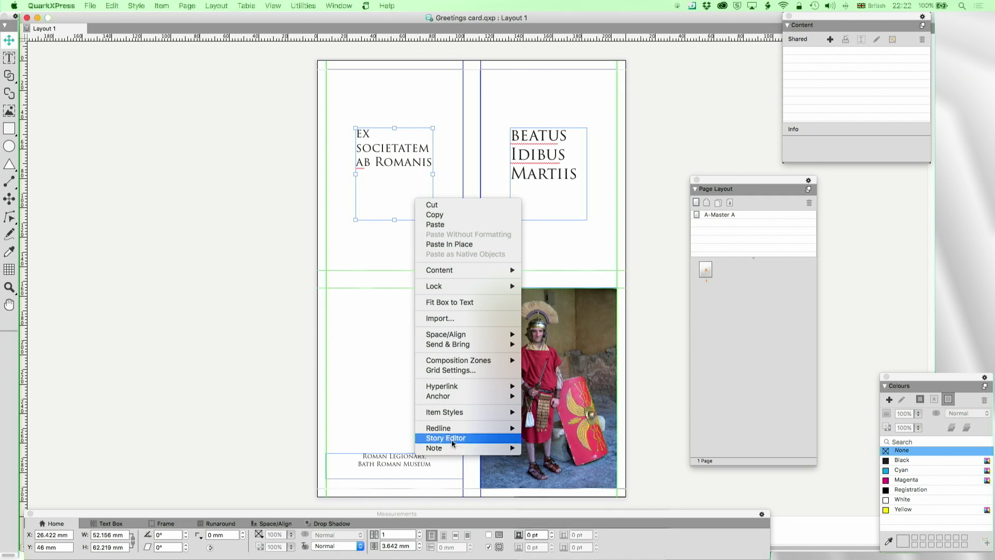
click(302, 148)
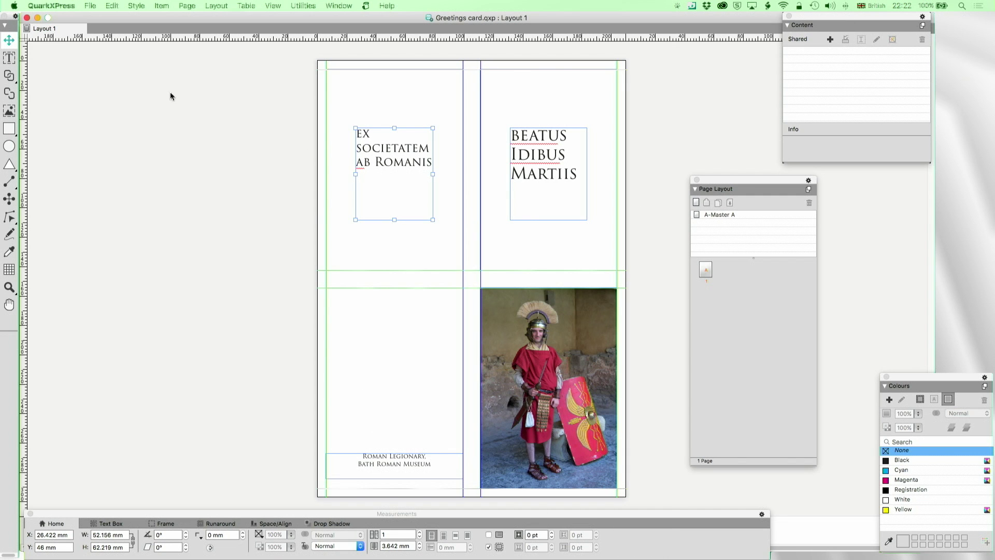
drag(262, 101, 423, 213)
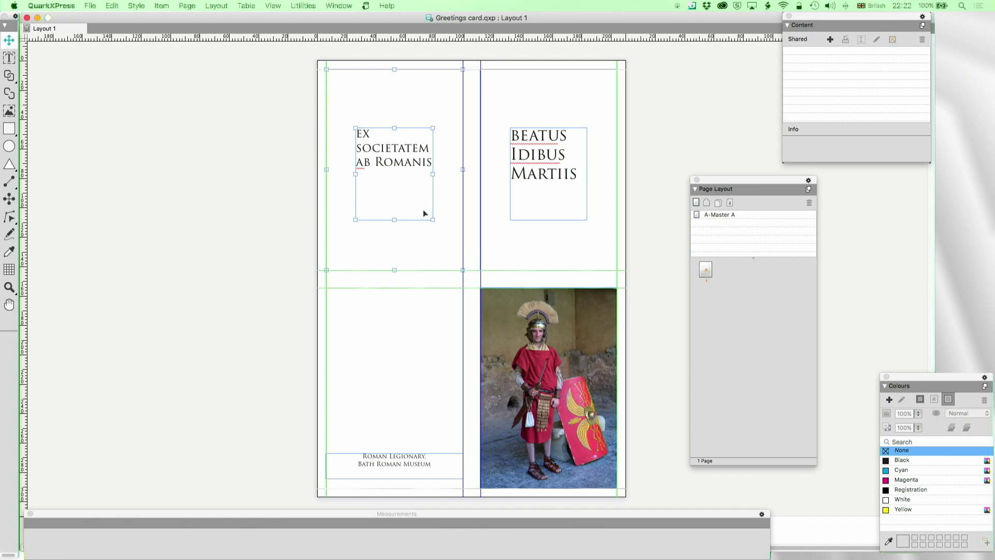
right_click(351, 100)
mouse_move(434, 256)
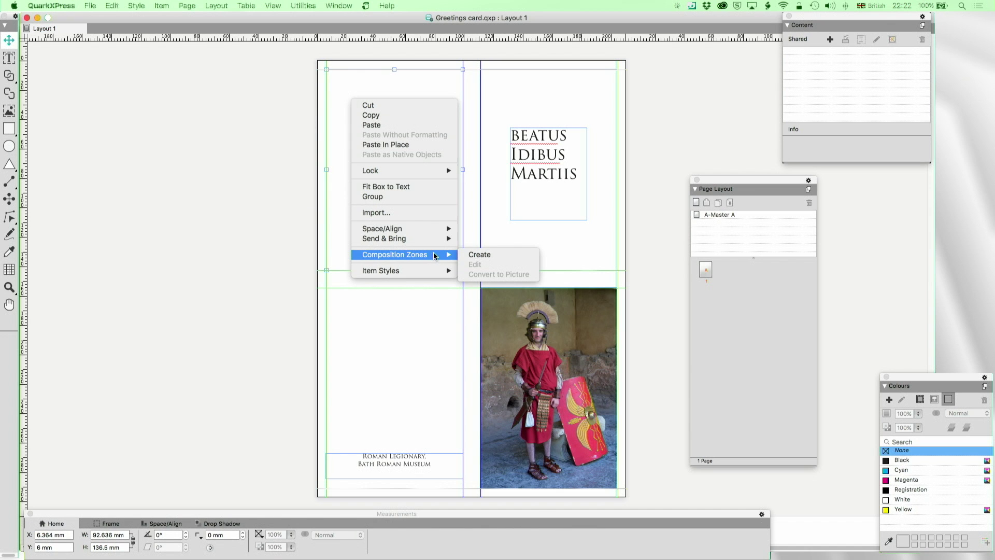
click(471, 254)
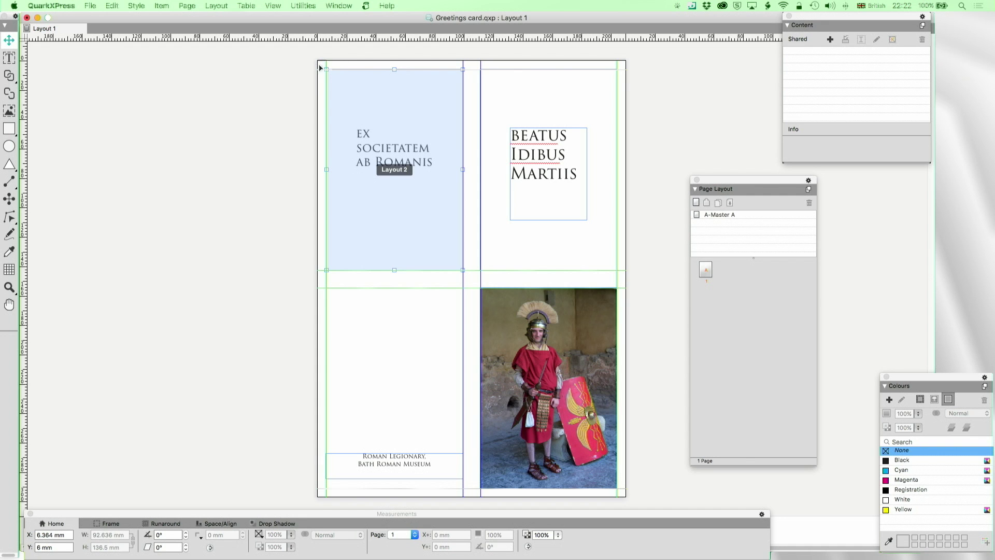
Flip Layout 2 by 180°, then make the upper-right panel zone Layout 3 and flip it.
drag(320, 67, 448, 245)
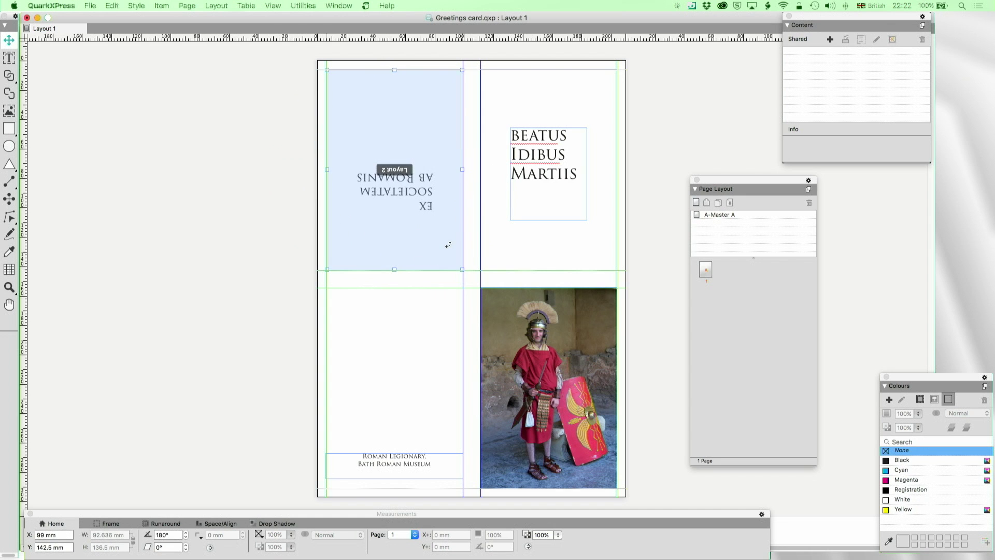
drag(651, 102, 555, 174)
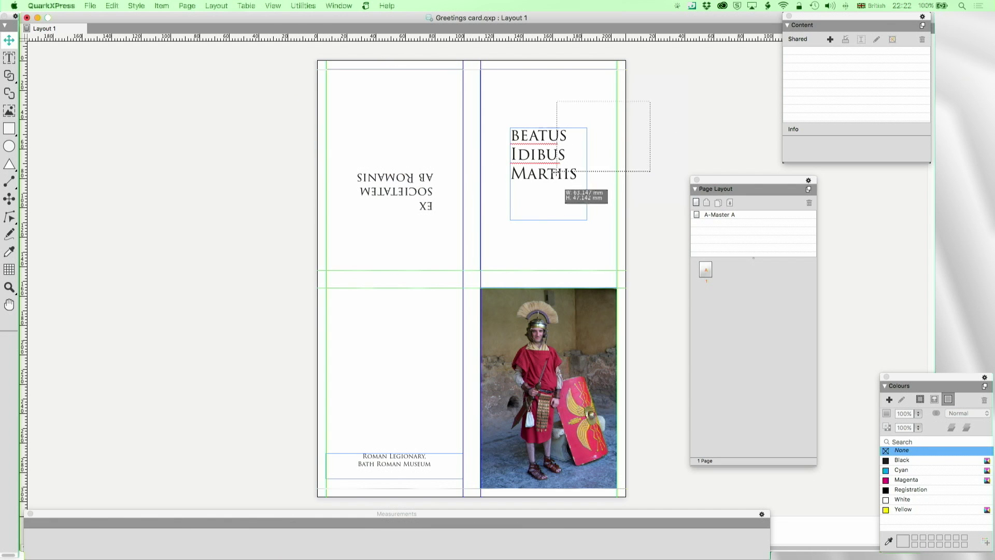
right_click(546, 104)
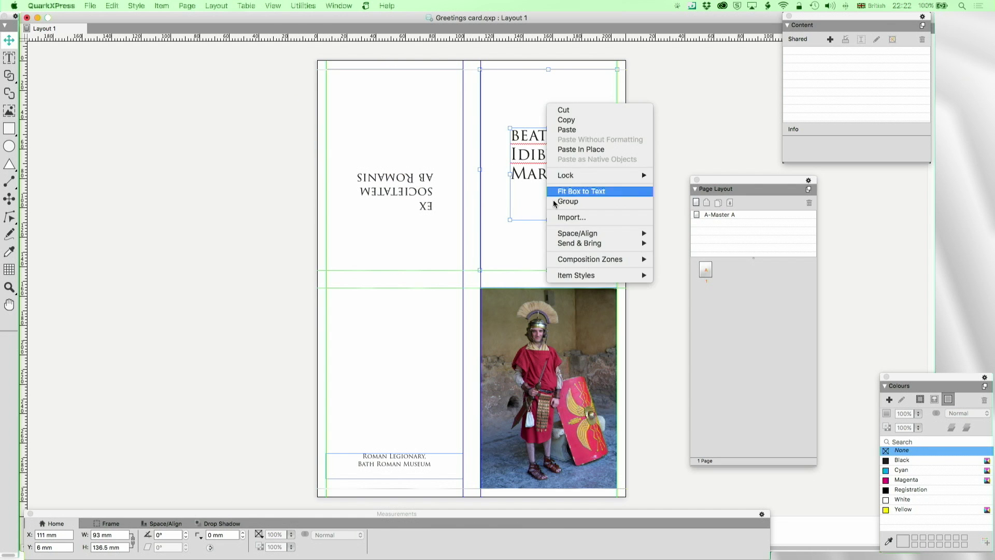
mouse_move(568, 258)
click(674, 260)
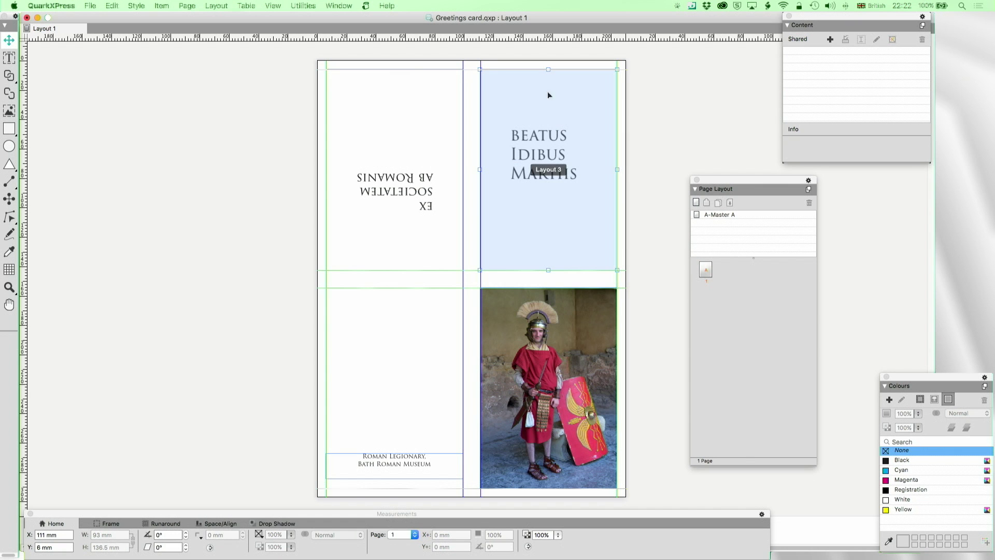
drag(479, 66, 591, 242)
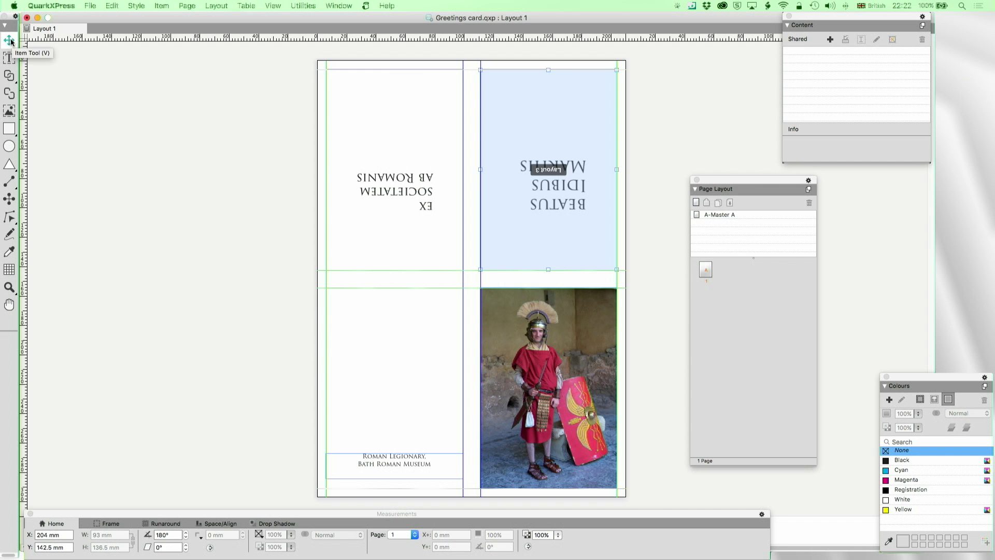
Swap the zones so Layout 3 sits top-left and Layout 2 top-right.
drag(579, 159, 276, 155)
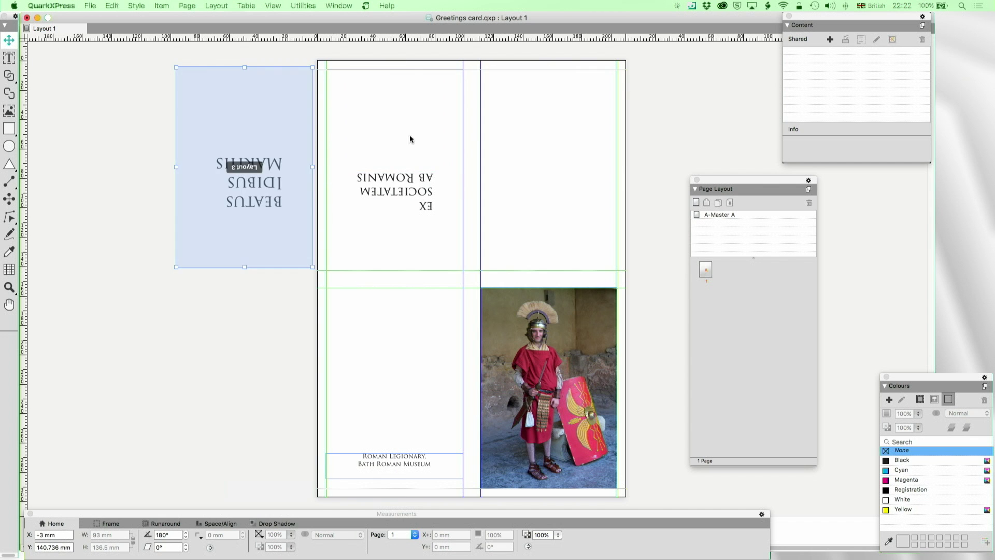
drag(409, 135, 573, 134)
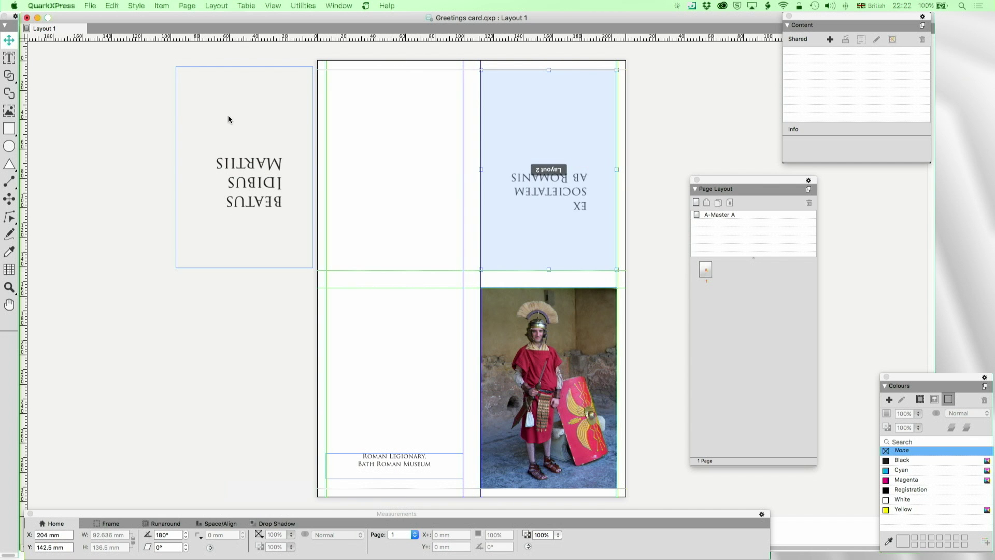
drag(229, 126, 390, 117)
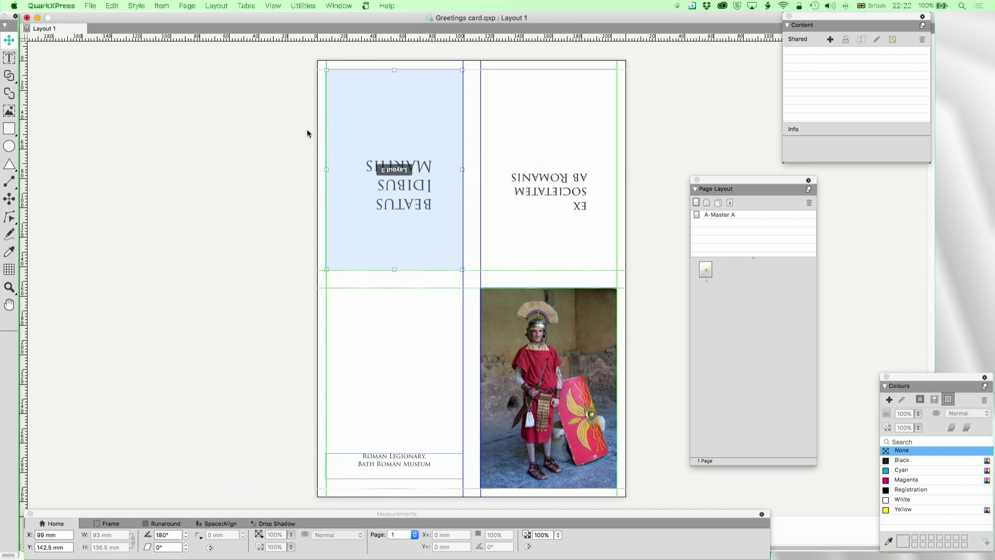
click(281, 146)
click(368, 115)
Open the Layout 3 zone for editing and arrange its window beside the card.
right_click(418, 119)
mouse_move(454, 249)
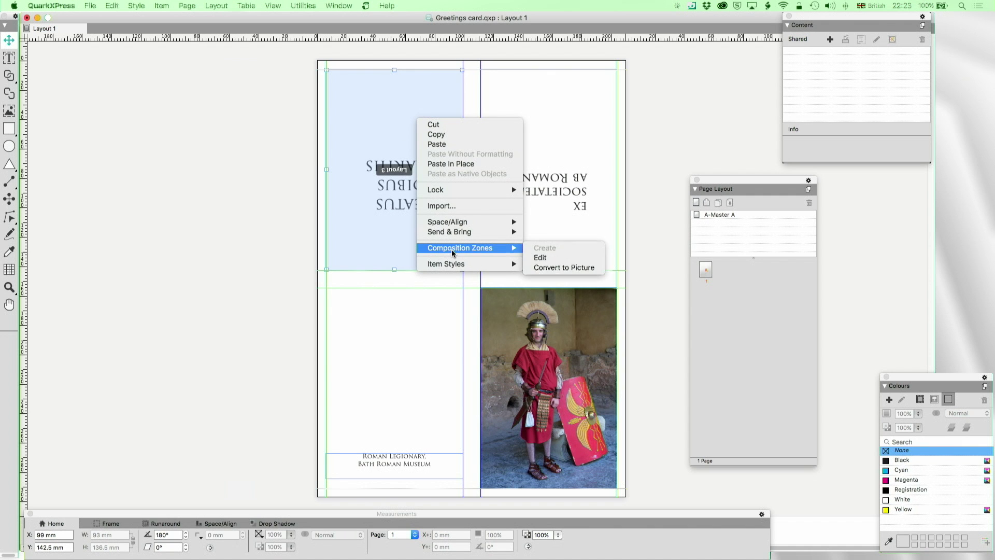
click(560, 259)
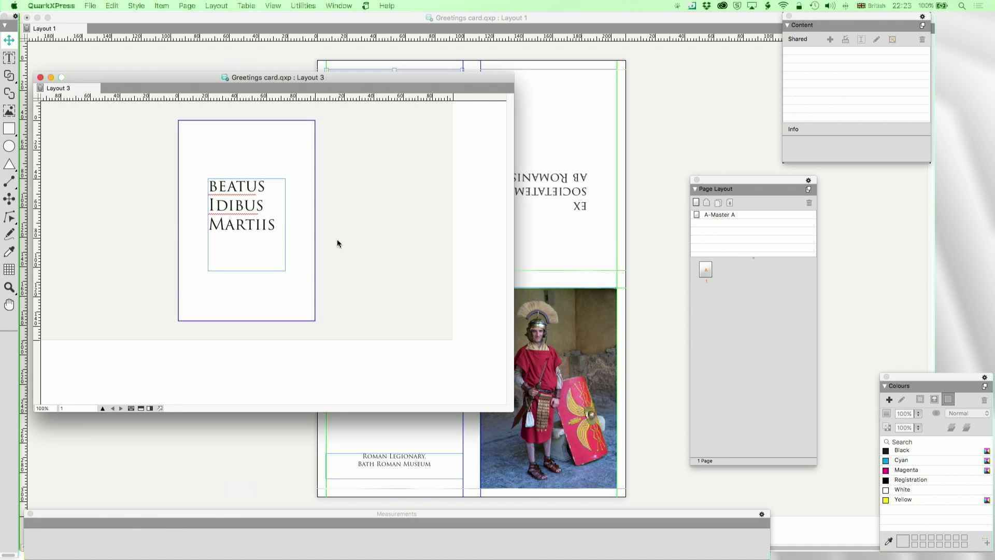
drag(320, 82, 334, 95)
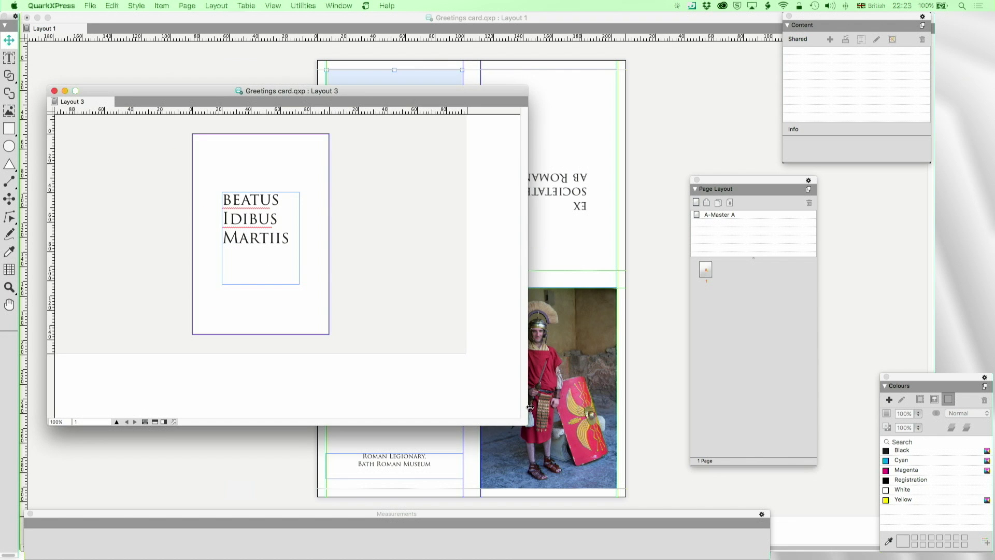
drag(527, 422, 344, 411)
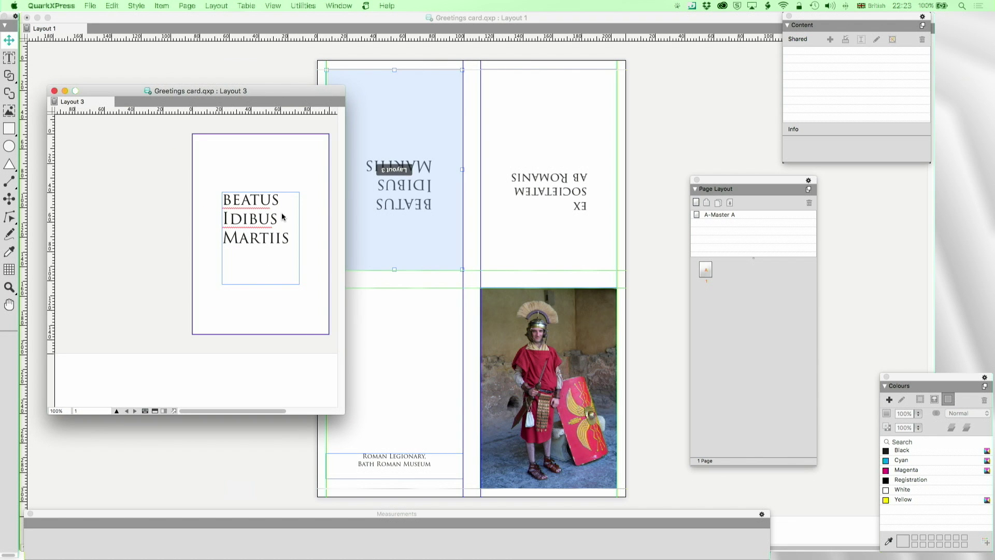
drag(295, 99, 273, 84)
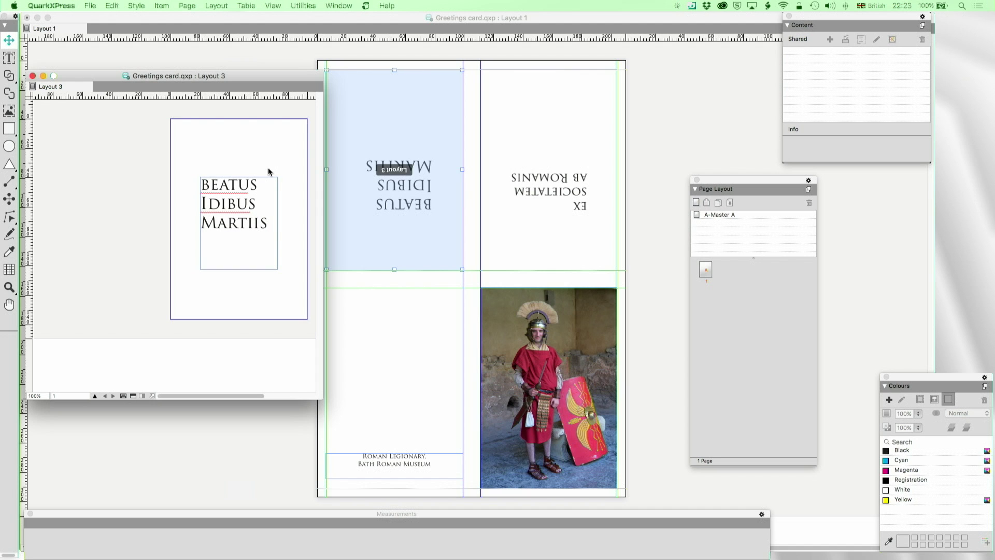
Add a text box below the Latin text reading 'Happy Ides of March' in Trajan Pro 3.
click(8, 58)
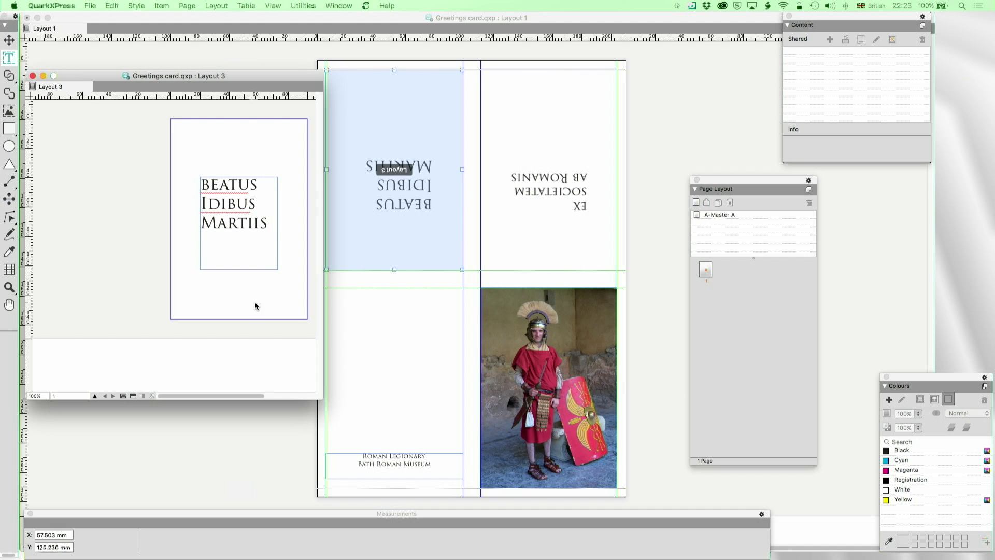
drag(199, 275, 277, 308)
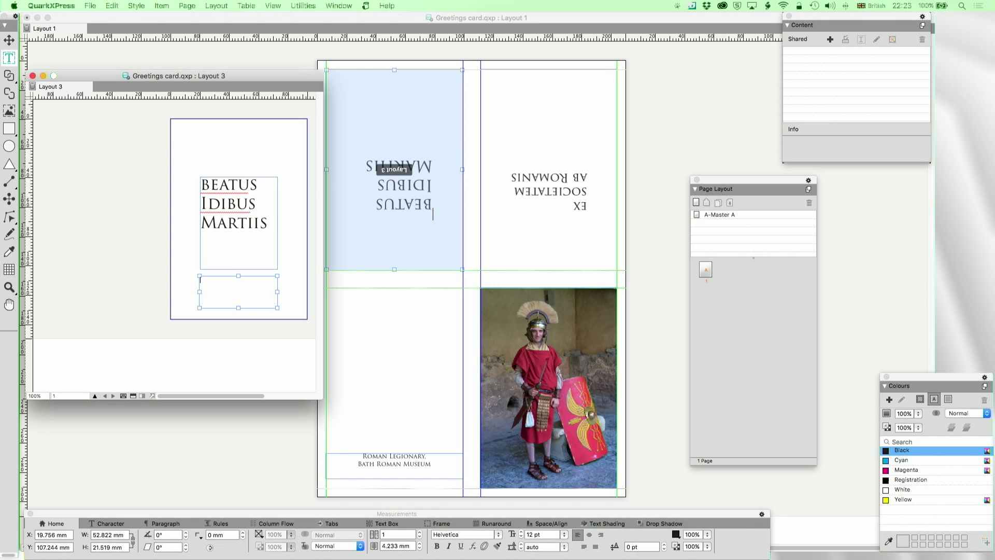
text(Happy Ides of March)
drag(261, 283, 187, 281)
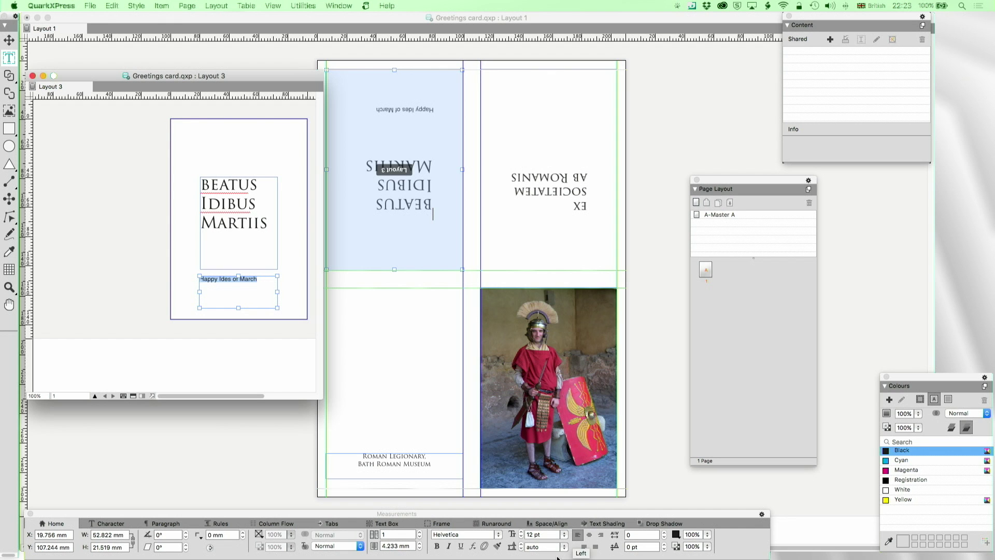
click(499, 535)
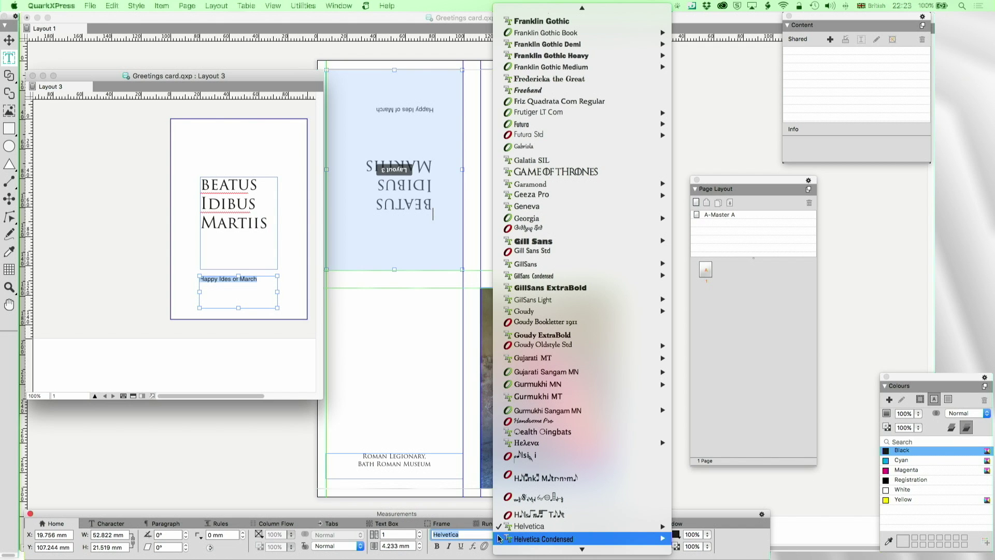
scroll(570, 259, up, 15)
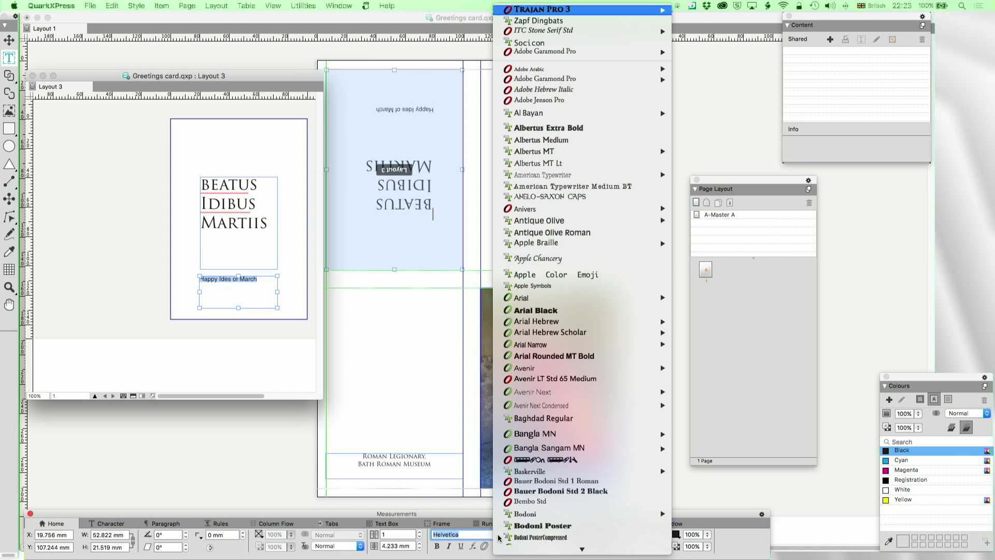
mouse_move(665, 15)
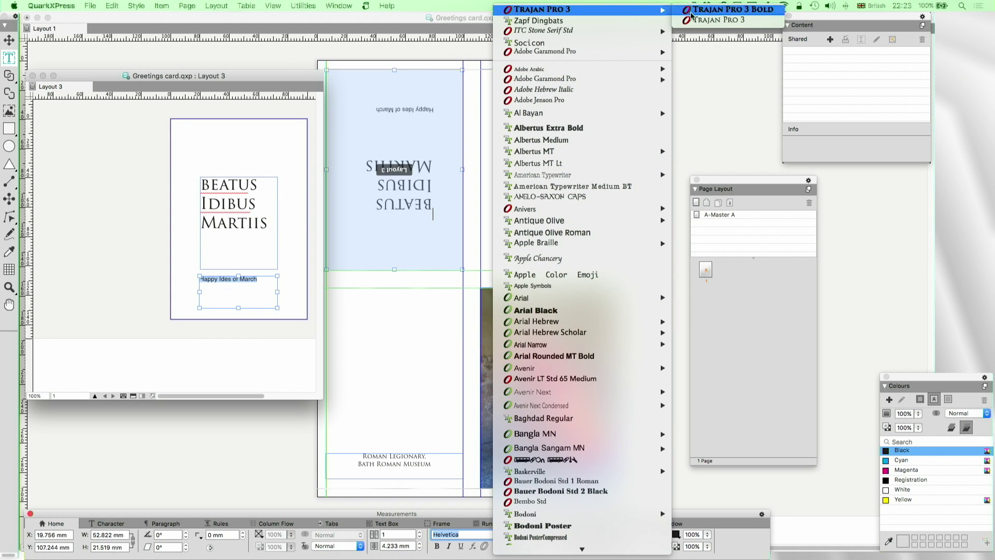
click(717, 23)
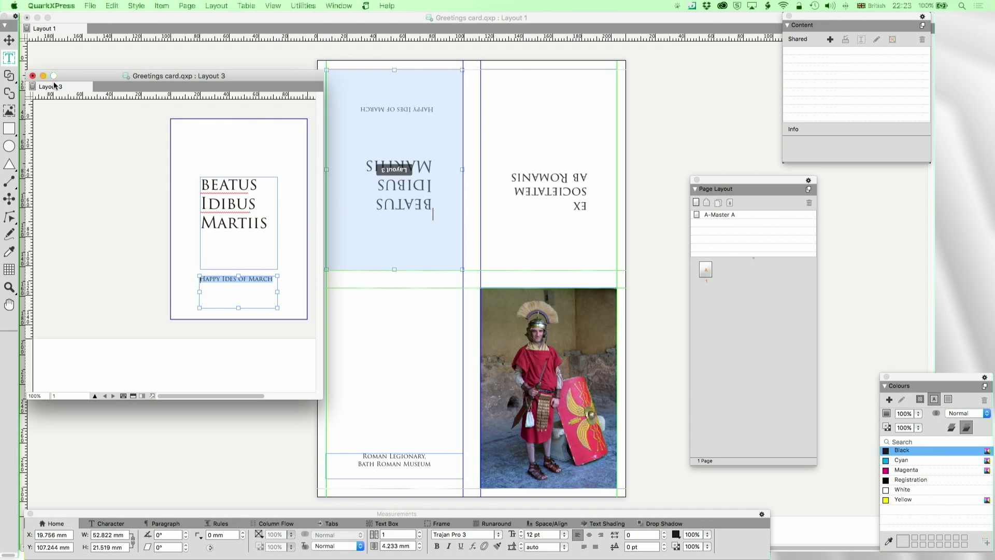
Close the Layout 3 editor, deselect, and accidentally draw a stray box beside the greeting.
click(32, 75)
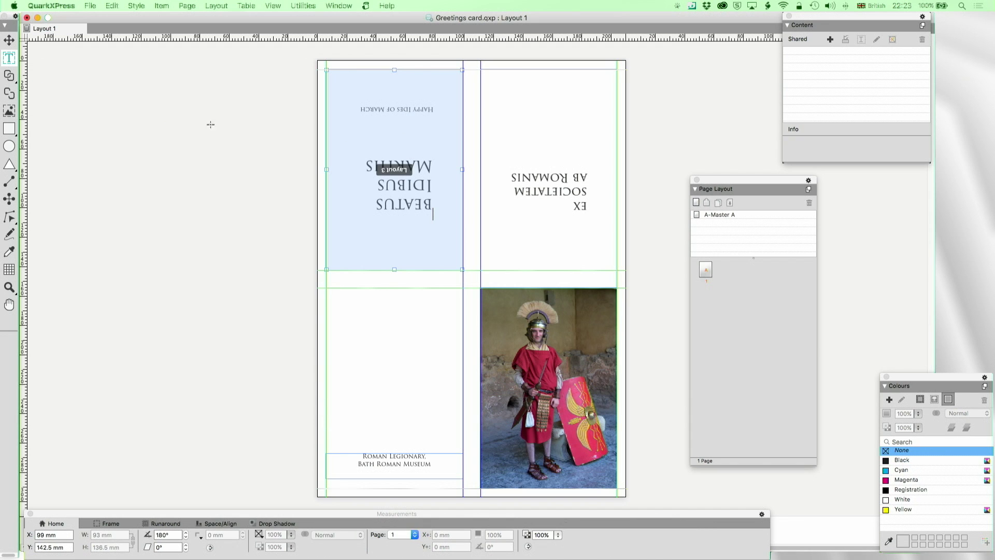
click(204, 150)
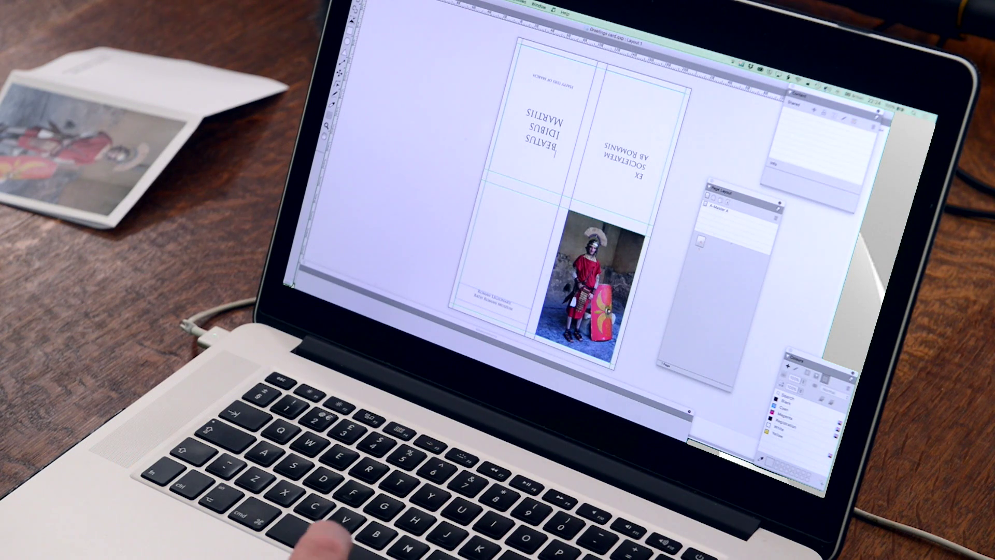
click(566, 113)
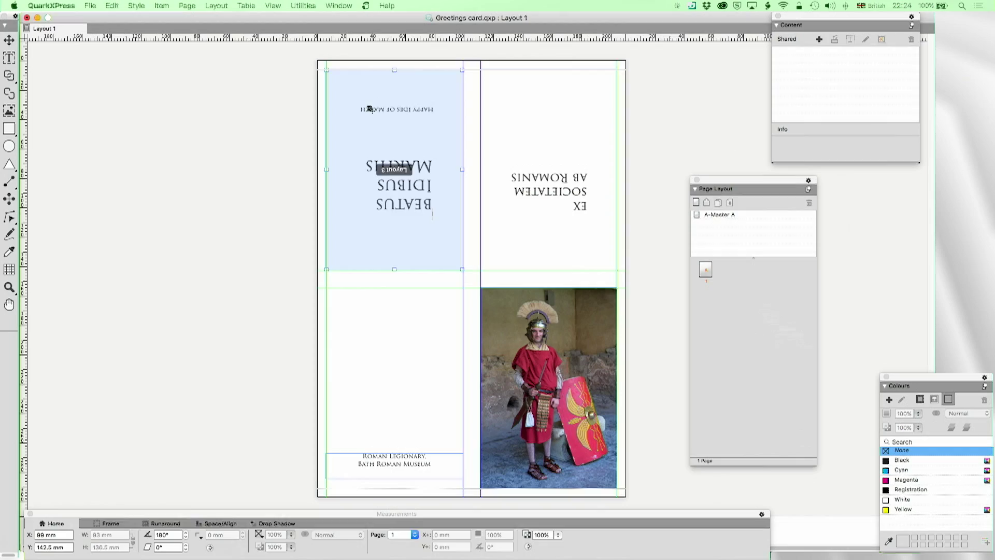
drag(370, 110, 407, 137)
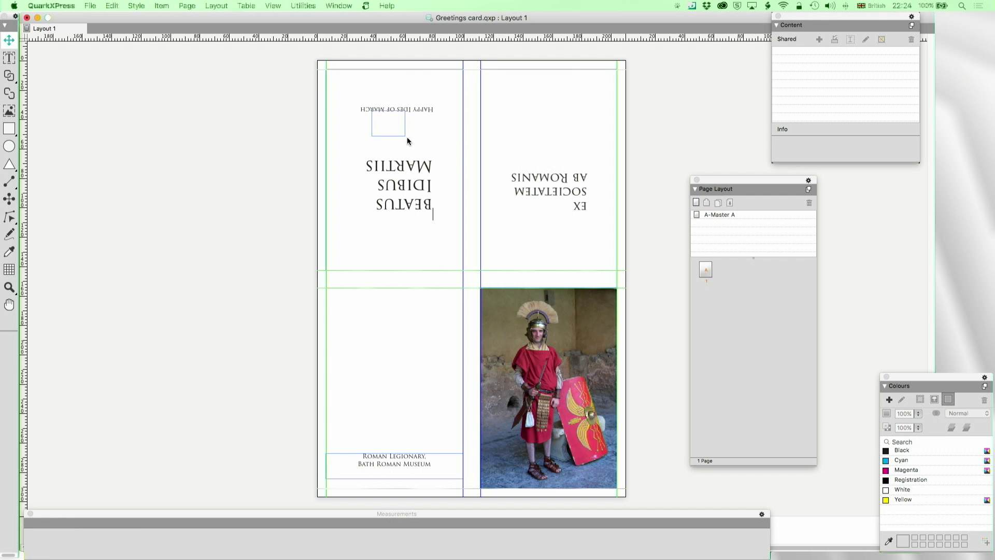
Undo the stray box and reopen the upper-left Layout 3 zone for editing.
key(super+z)
right_click(406, 134)
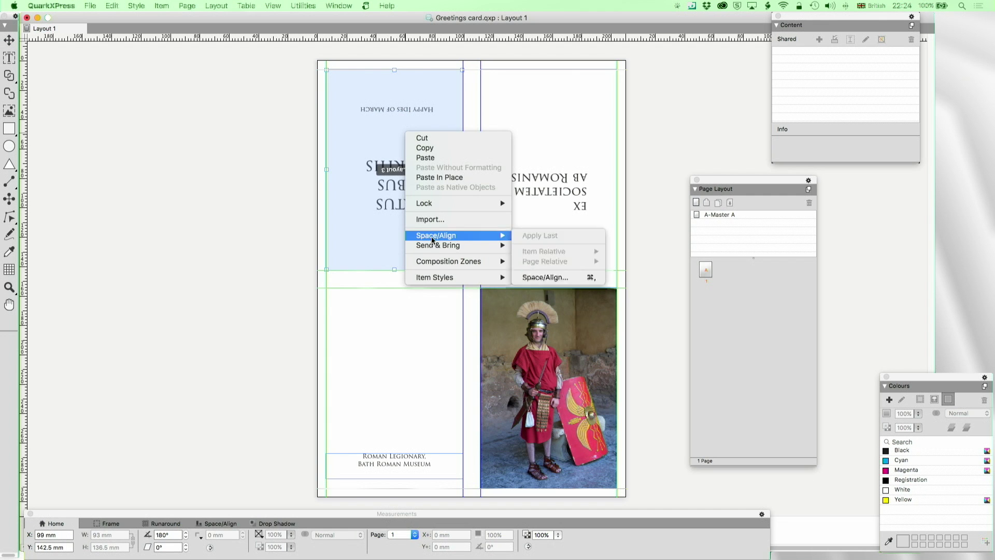
mouse_move(438, 266)
click(550, 271)
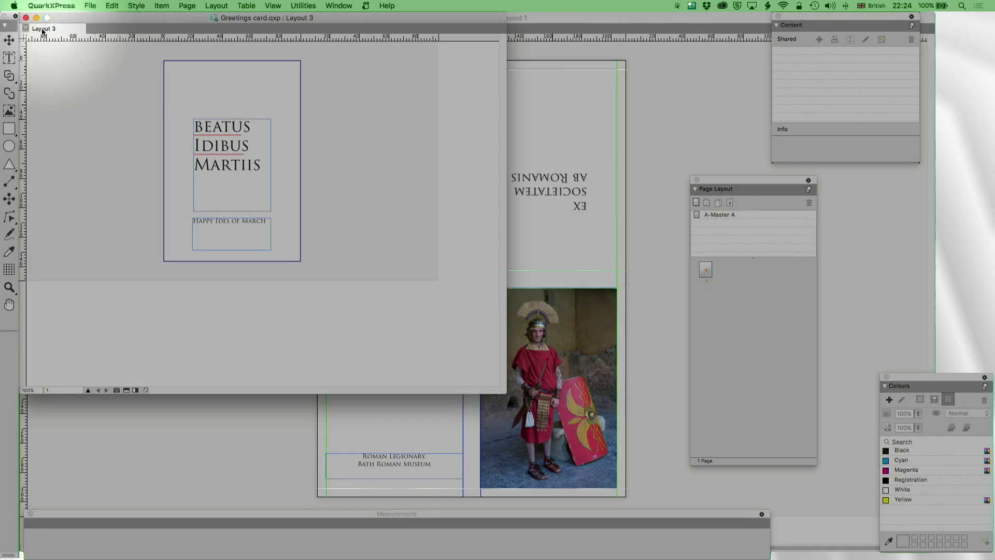
Make Layout 3 a shared layout, available to this project only, via Advanced Layout Properties.
right_click(45, 30)
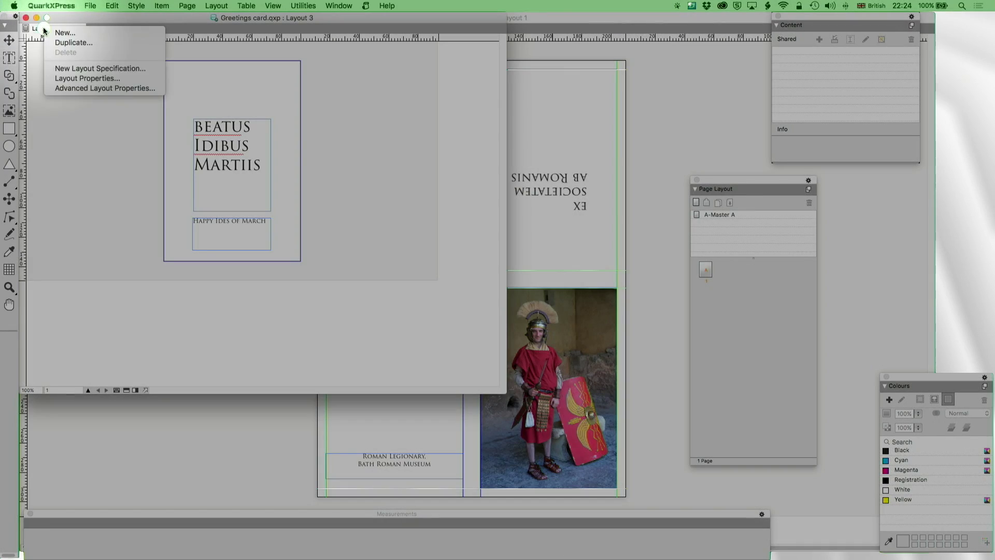
click(55, 87)
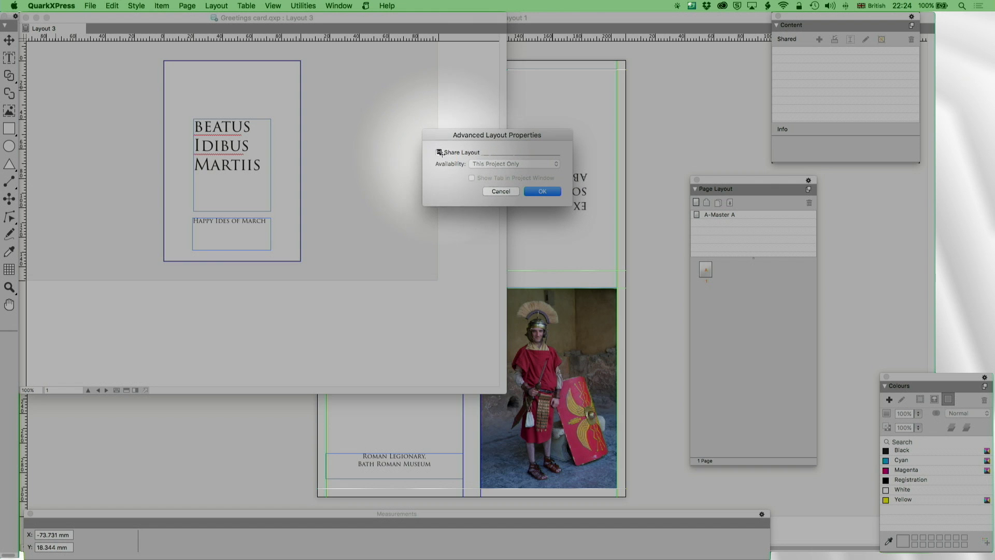
click(439, 153)
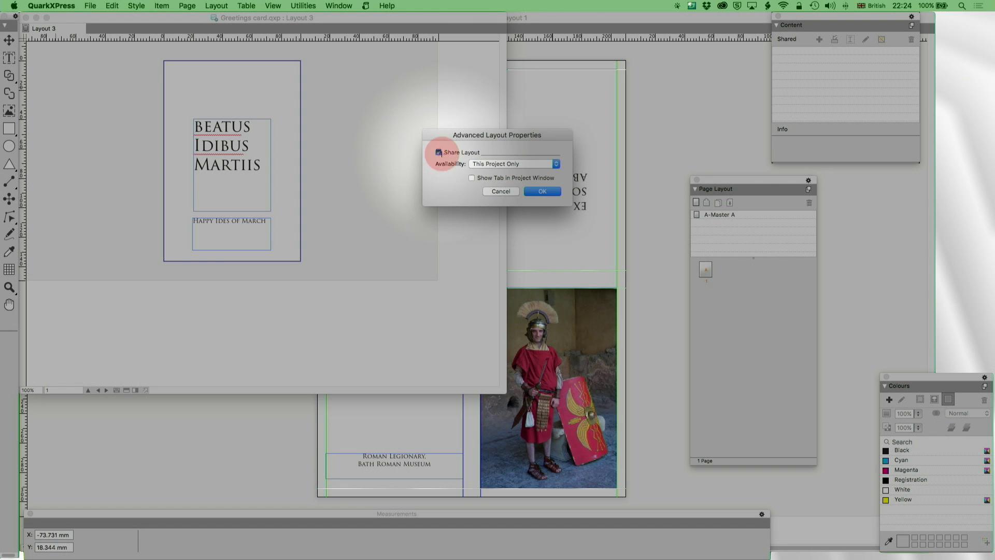
click(531, 165)
click(523, 163)
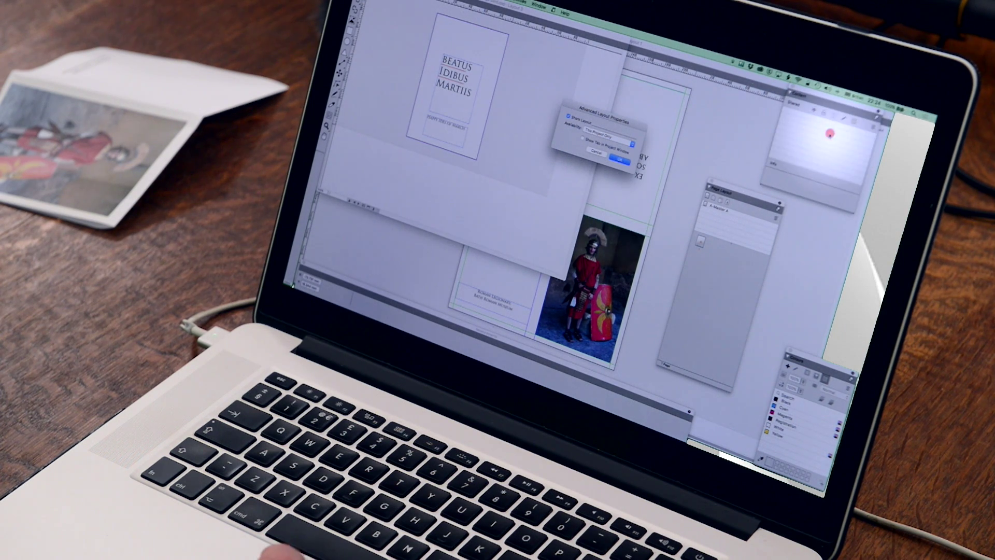
click(620, 159)
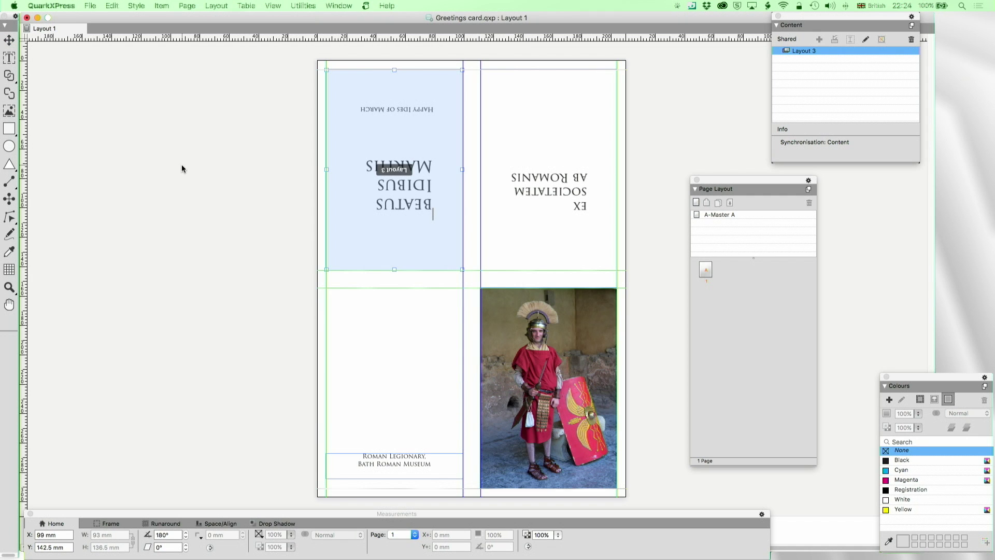
Insert one new page after page 1.
click(191, 6)
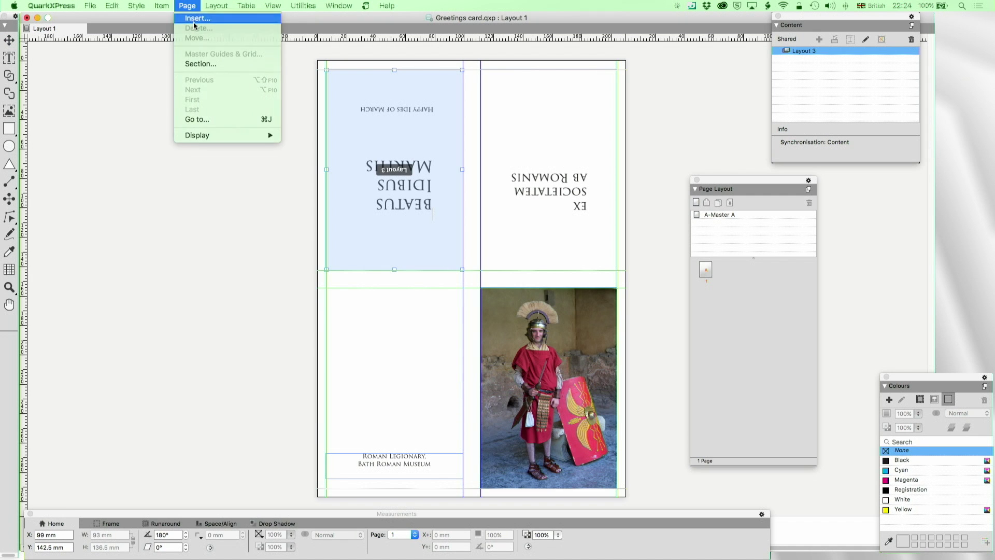
click(196, 19)
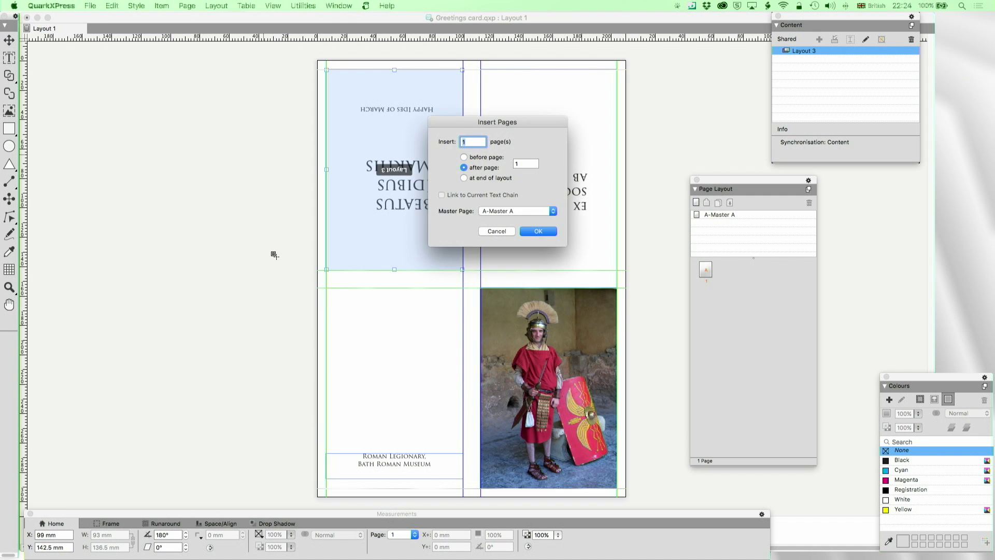
click(538, 231)
scroll(283, 339, down, 10)
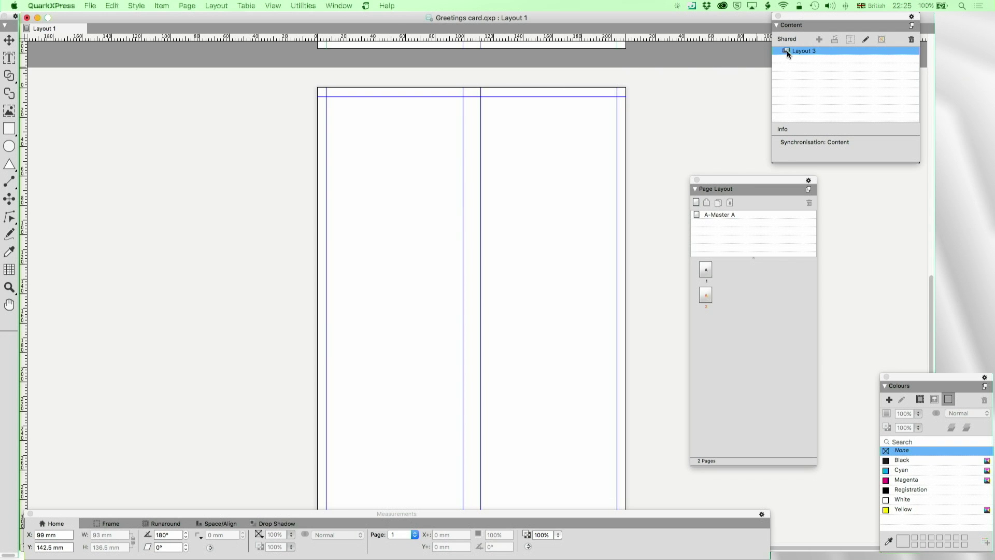
Place Layout 3 copies from the Content palette into all four panels of the new page.
drag(379, 208, 379, 208)
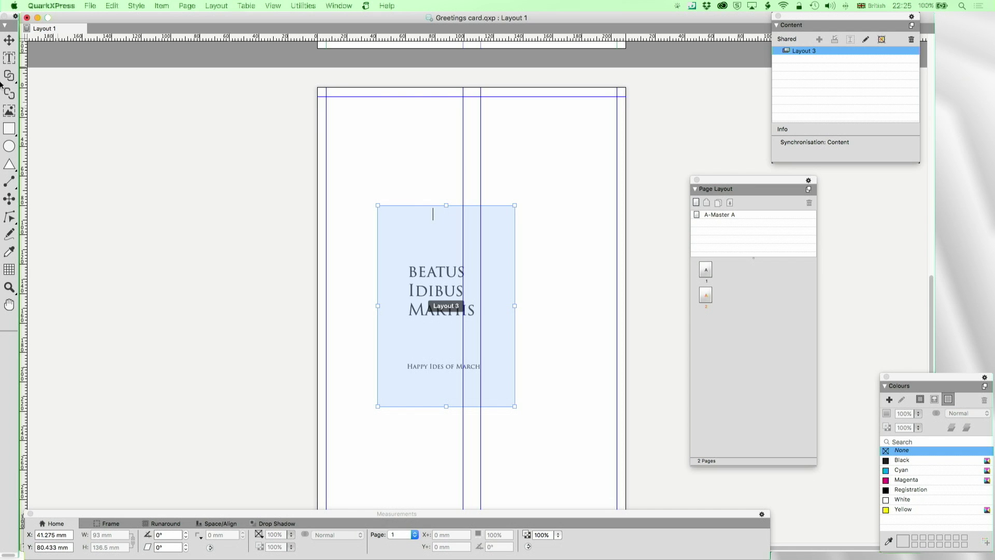
drag(412, 251, 359, 139)
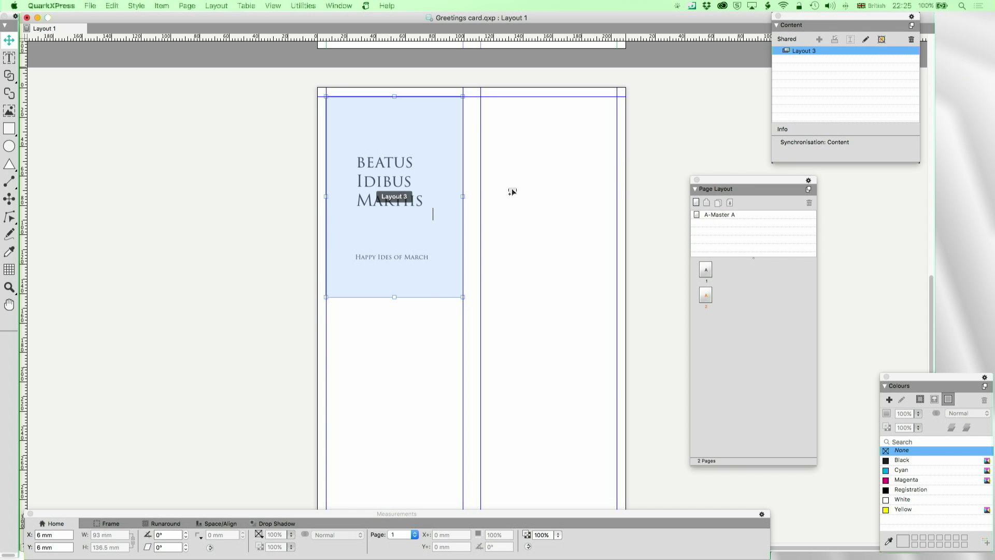
drag(511, 191, 523, 167)
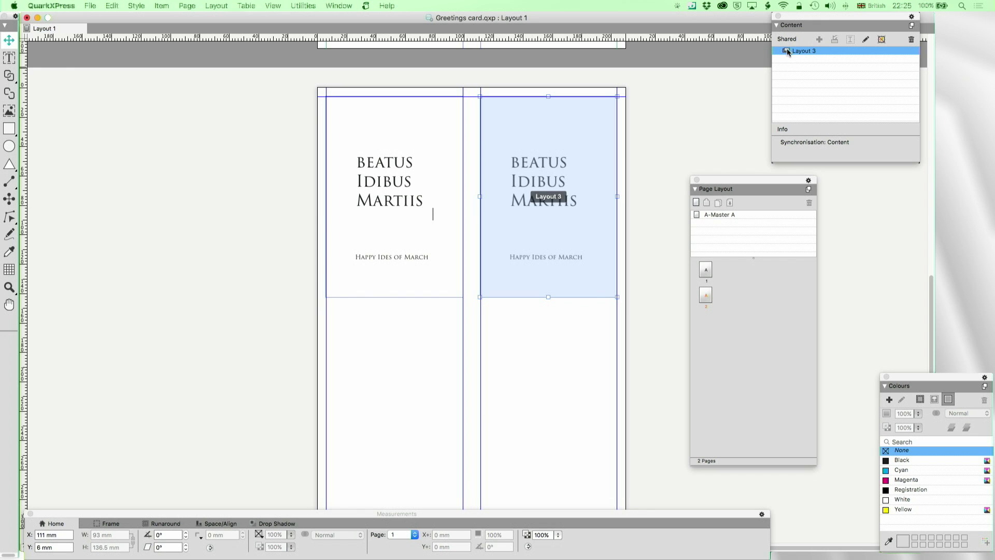
drag(384, 386, 401, 390)
drag(446, 426, 390, 349)
mouse_move(390, 511)
mouse_down()
mouse_move(394, 410)
mouse_move(394, 515)
mouse_up()
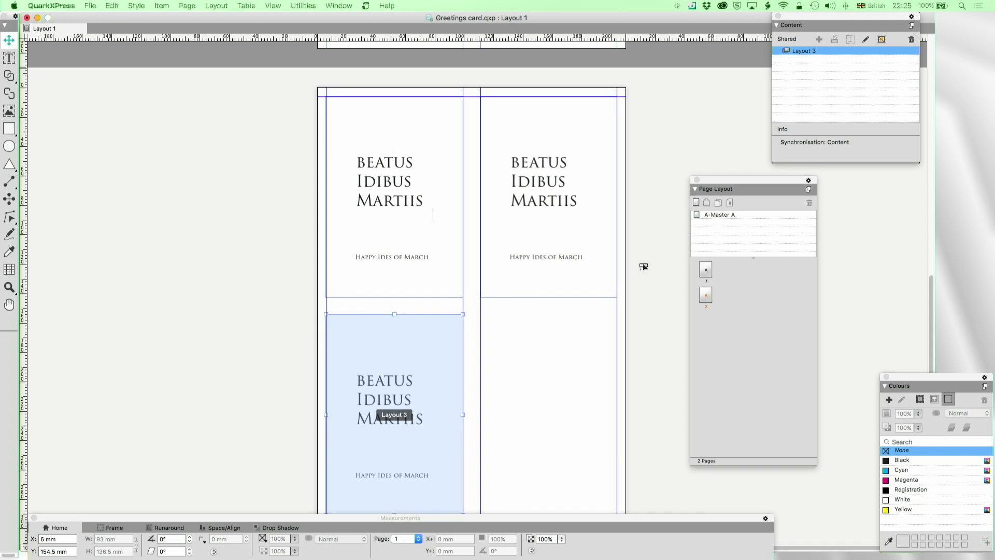
mouse_move(539, 359)
mouse_down()
mouse_move(590, 368)
mouse_move(536, 350)
mouse_up()
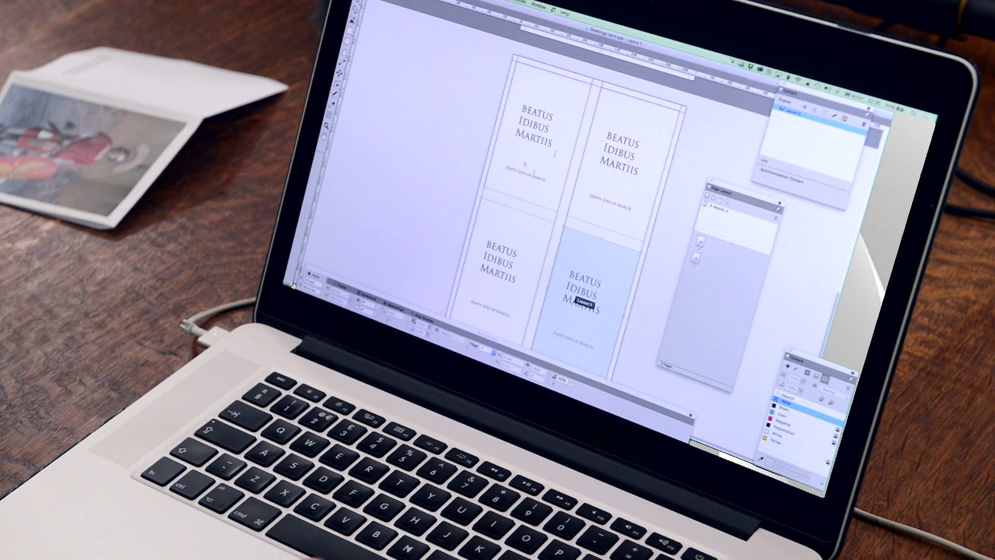
drag(629, 237, 621, 206)
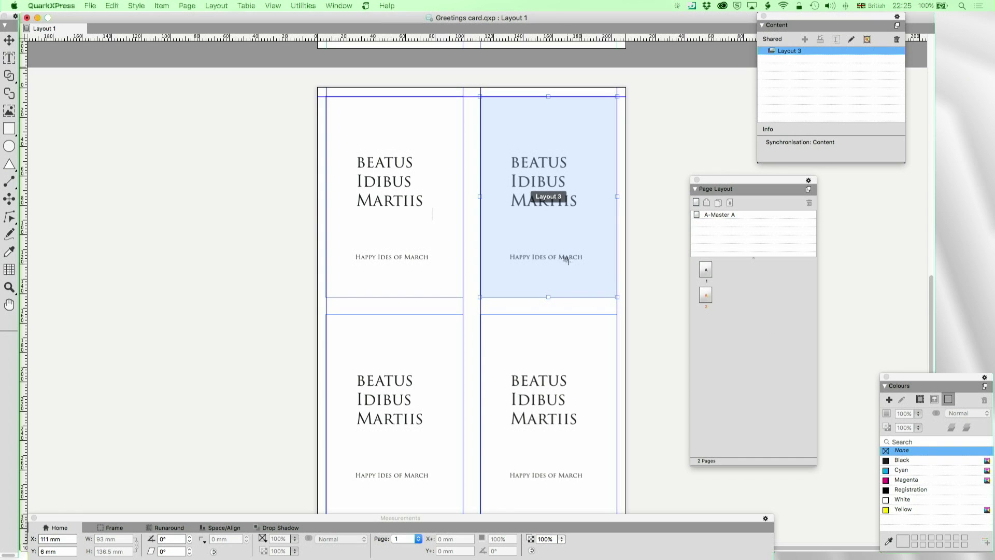
drag(562, 256, 570, 261)
click(9, 58)
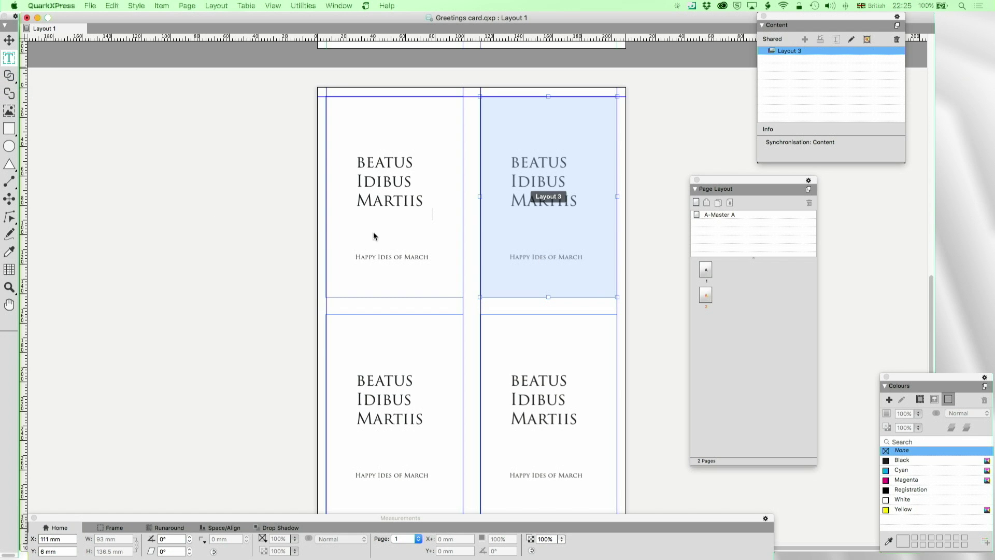
Edit shared Layout 3 to add 'From All of us' under Happy Ides of March, then close the editor.
click(384, 257)
right_click(393, 255)
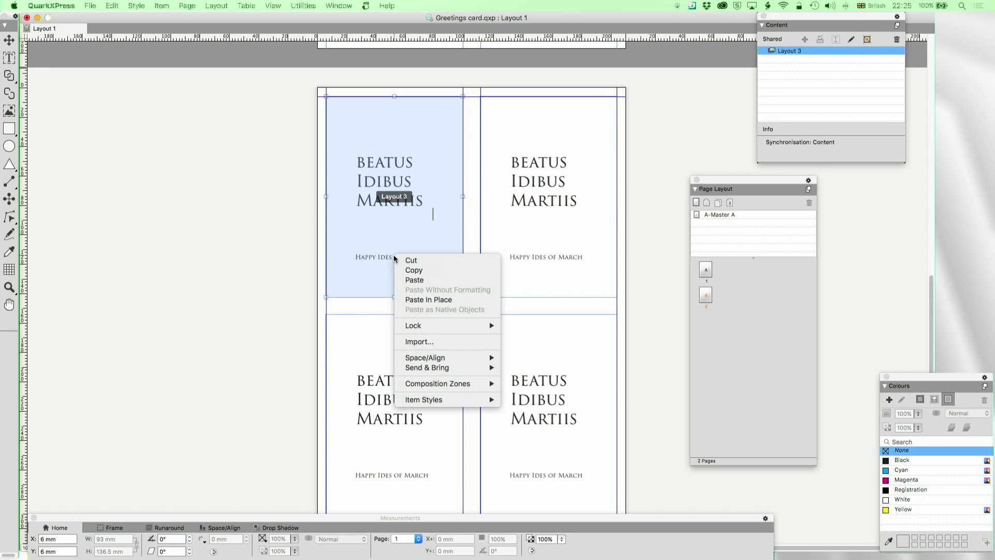
mouse_move(451, 383)
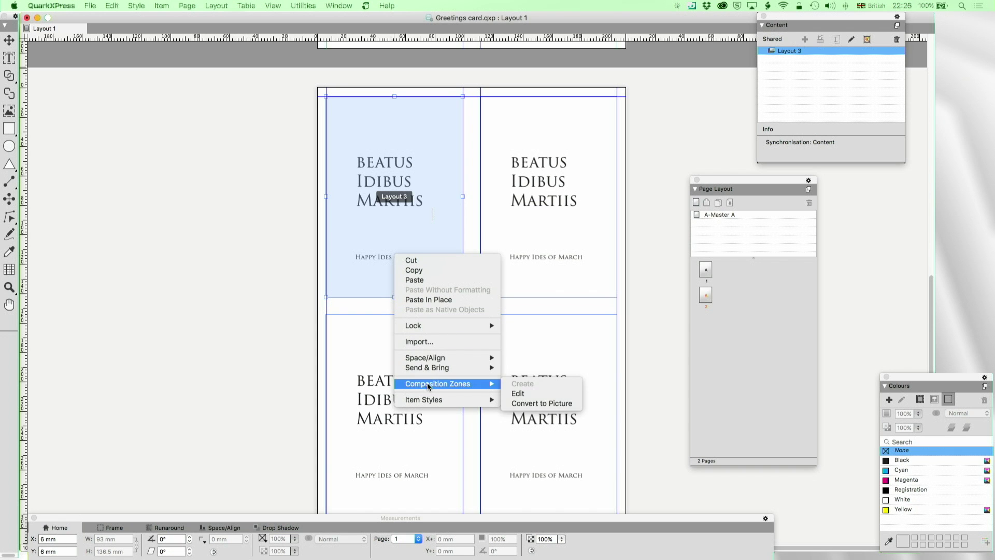
click(544, 395)
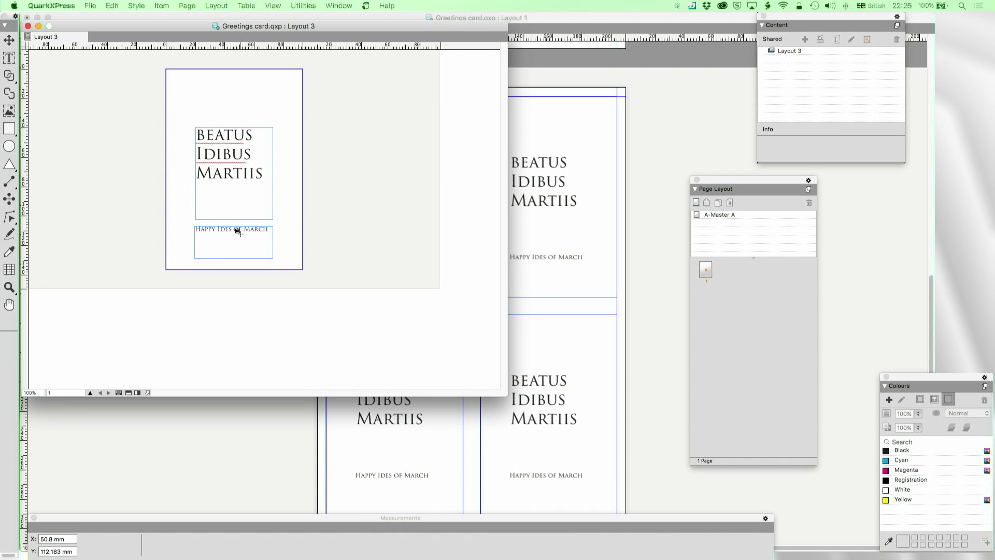
click(9, 57)
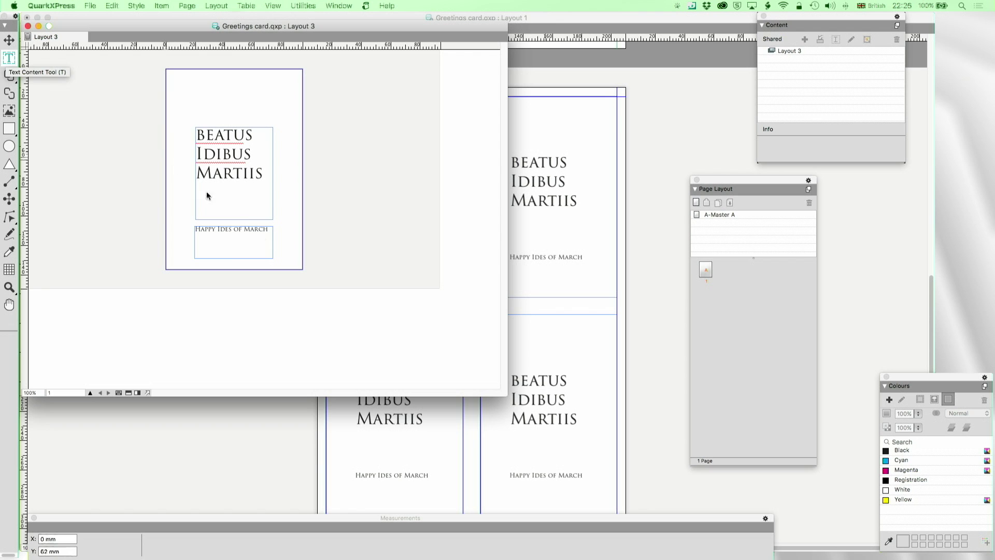
click(264, 241)
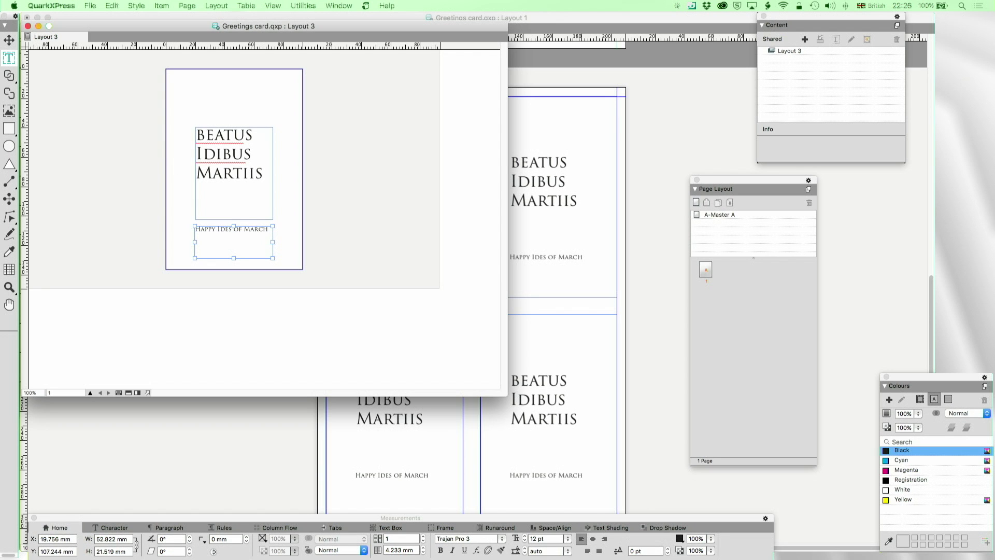
text(From All of us)
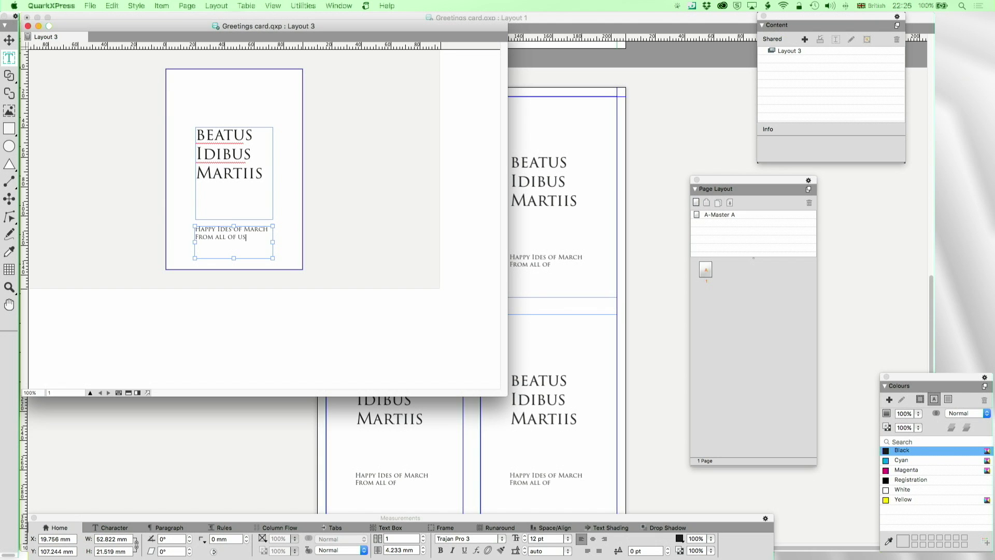
click(27, 26)
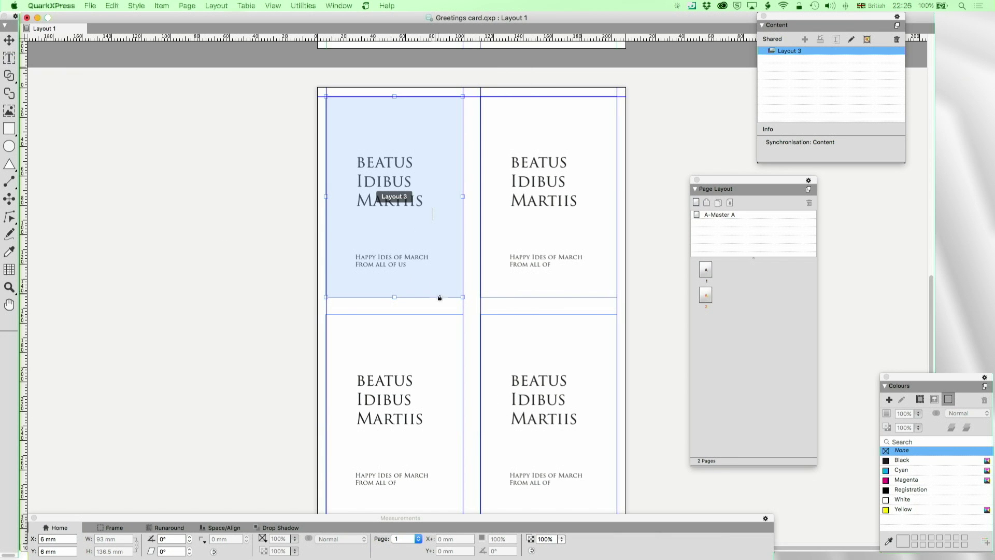
Switch to the Item tool and deselect so the four linked panels synchronise.
click(11, 40)
click(135, 154)
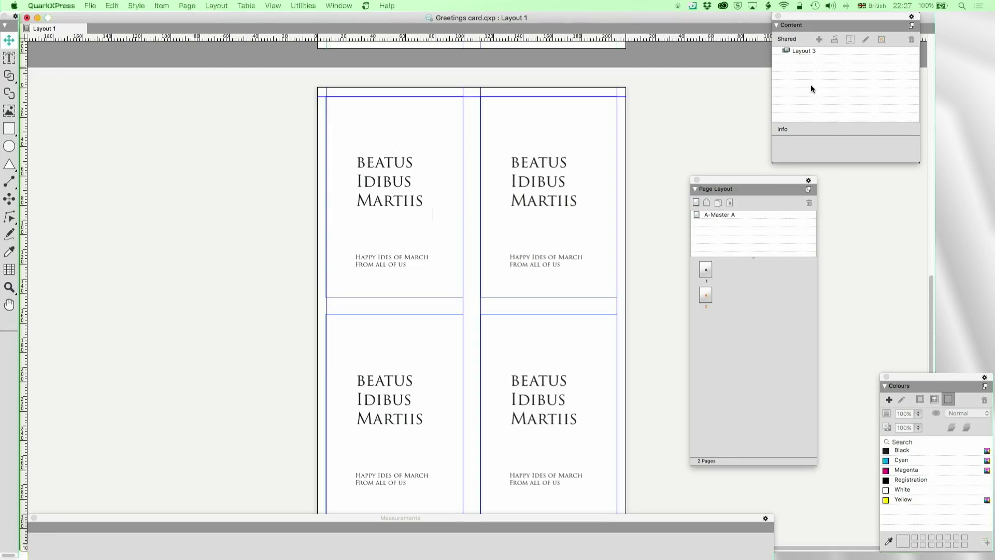
Make shared Layout 3 external as Beatus Idibus.qxp, replacing the existing file.
click(796, 50)
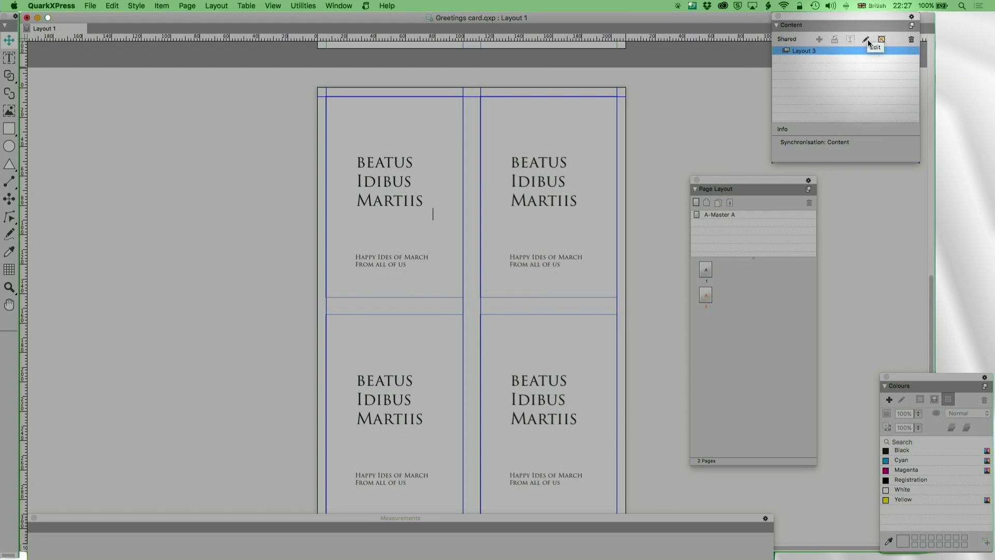
click(867, 39)
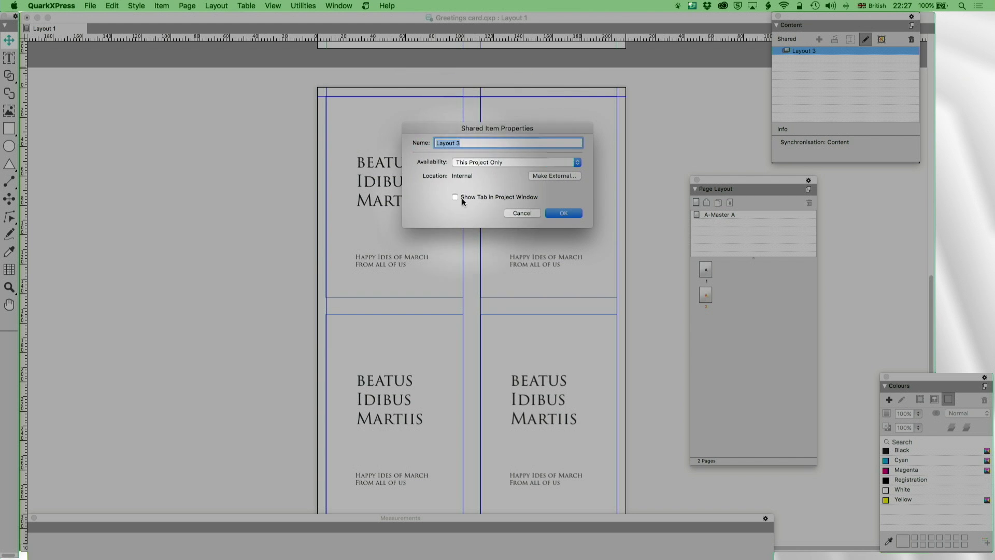
click(549, 176)
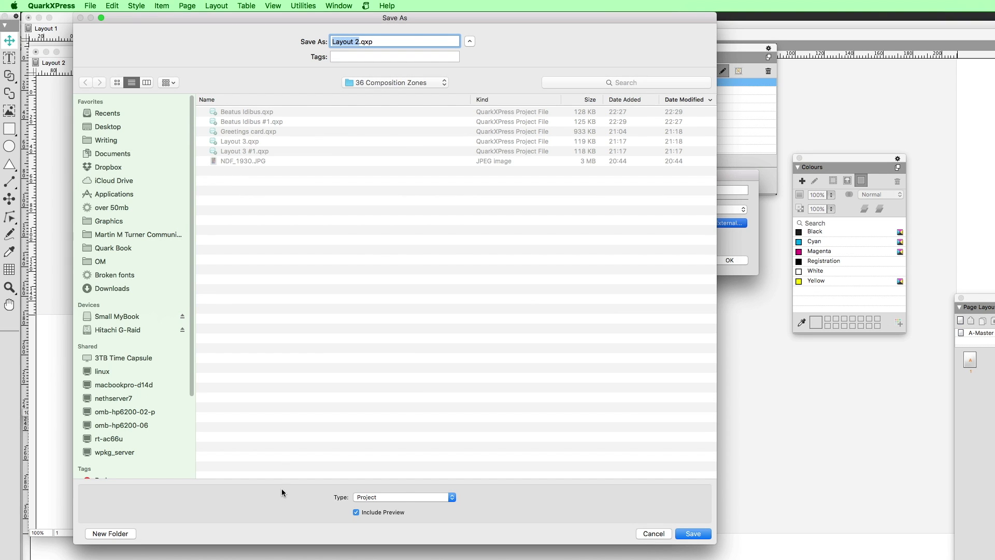
text(Beatus Idibus)
click(679, 532)
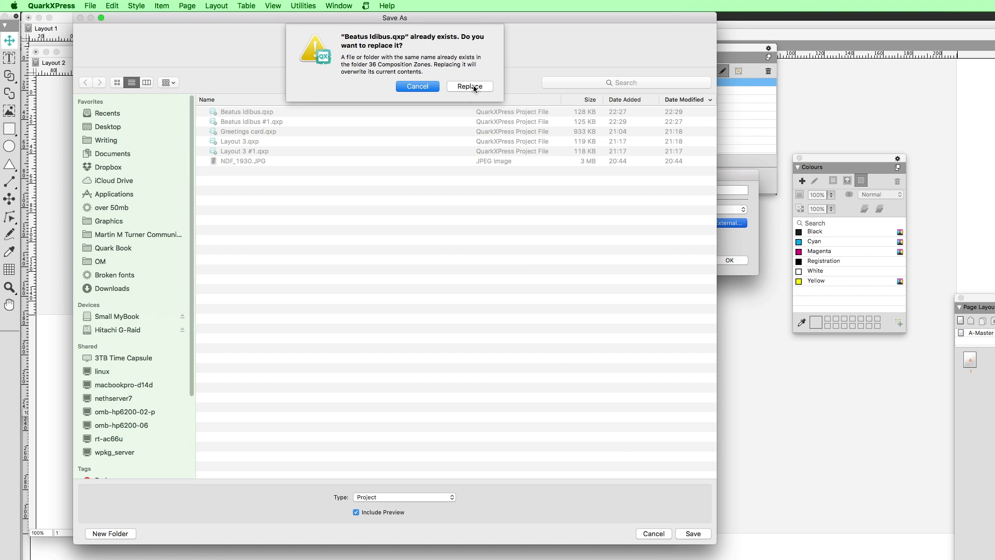
click(470, 70)
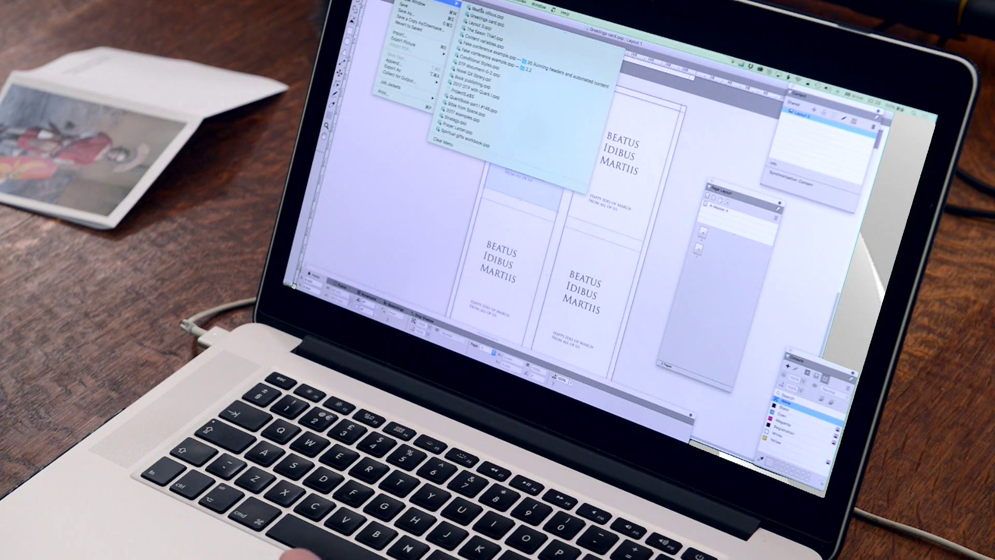
Open the recent Beatus Idibus.qxp and close it without saving.
click(485, 13)
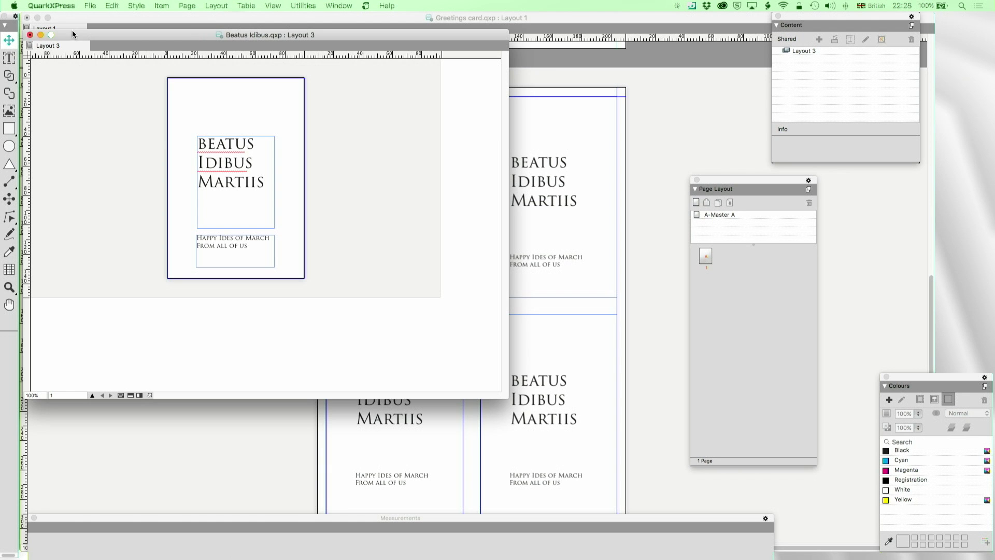
click(29, 35)
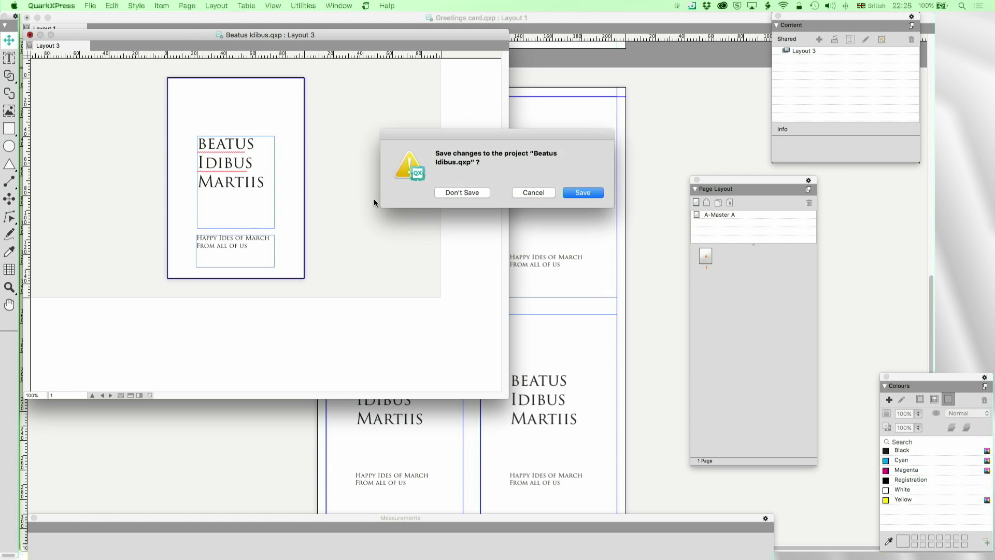
click(449, 192)
Edit the top-left zone in its own window and select the Happy Ides of March box.
right_click(398, 228)
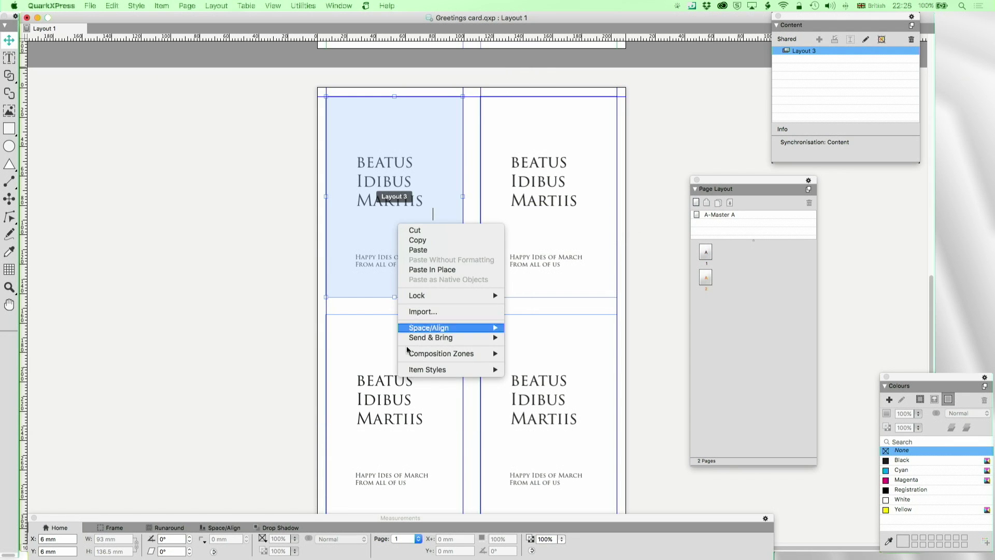
mouse_move(441, 355)
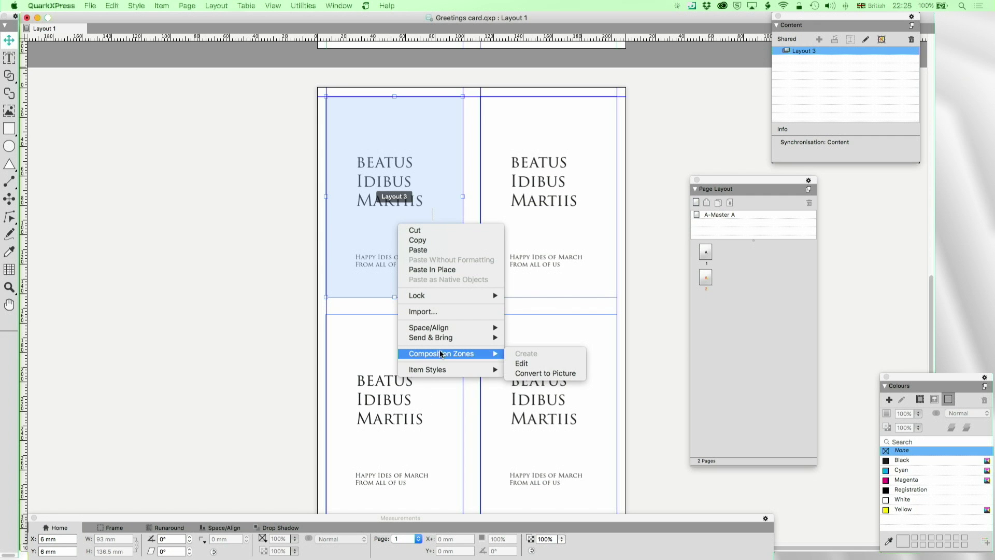
click(527, 359)
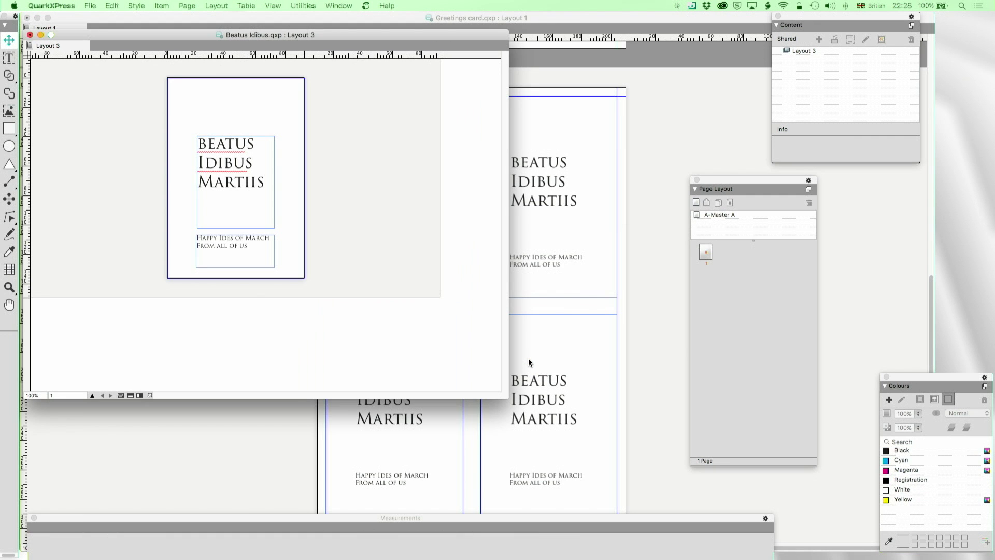
click(257, 244)
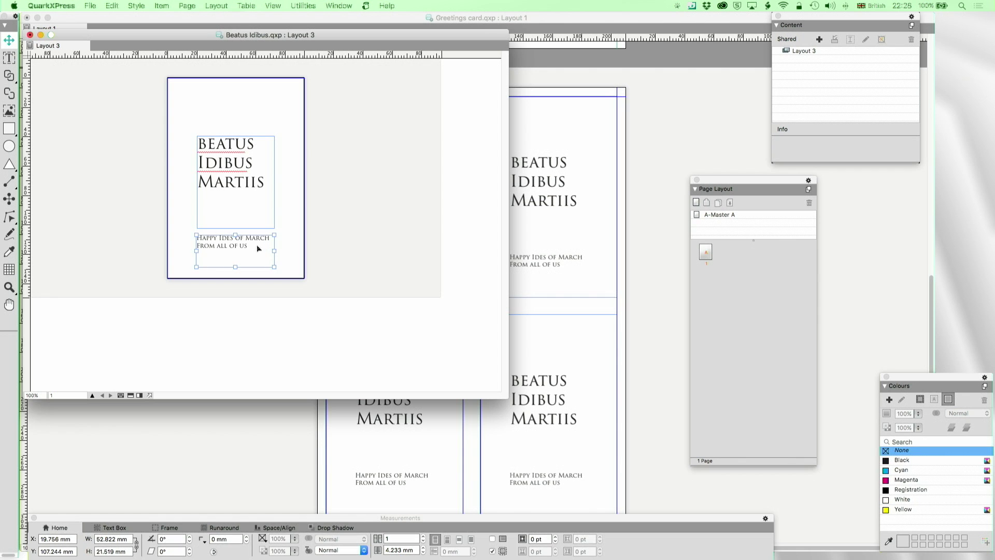
Move and shrink the zone editing window so the card behind it is uncovered.
drag(293, 37, 340, 54)
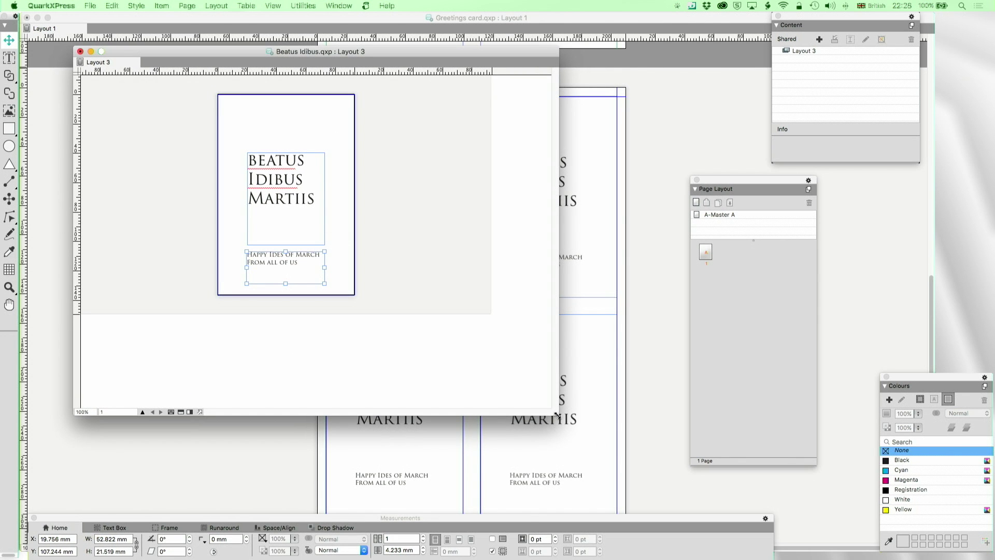
drag(558, 413, 367, 298)
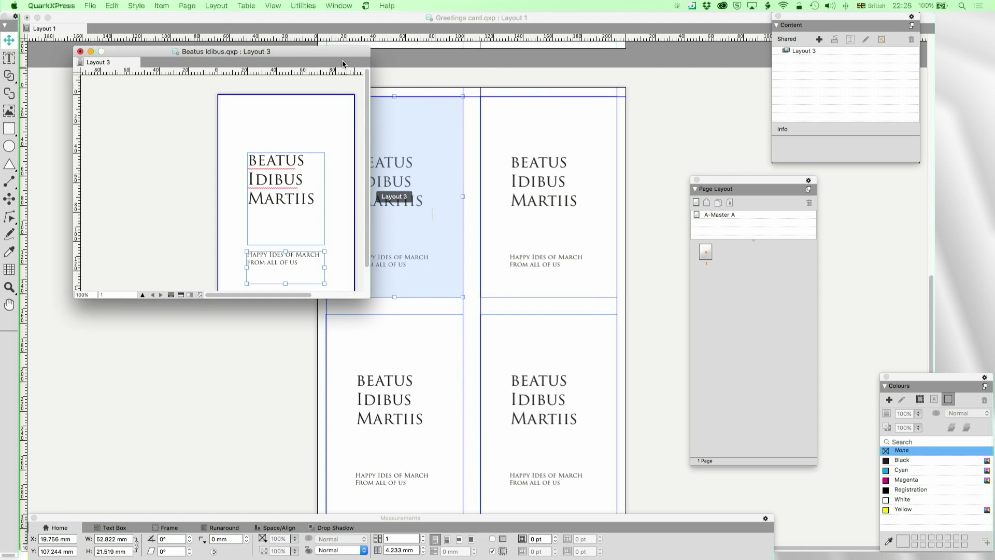
drag(343, 52, 288, 30)
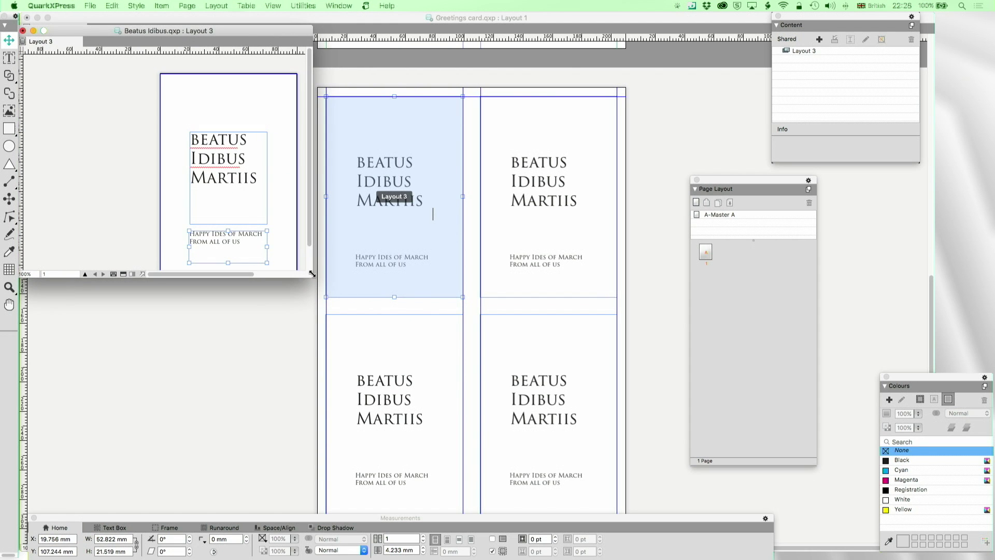
drag(311, 277, 312, 312)
drag(242, 309, 266, 310)
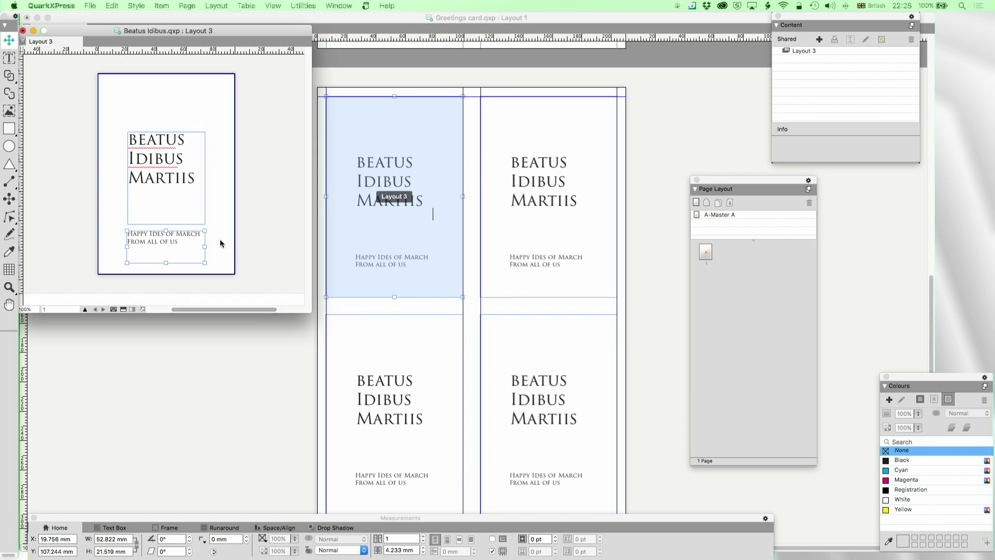
Replace the small box's text with 'Beware the Ides of March: Remember Caesar that thou art Mortal'.
key(t)
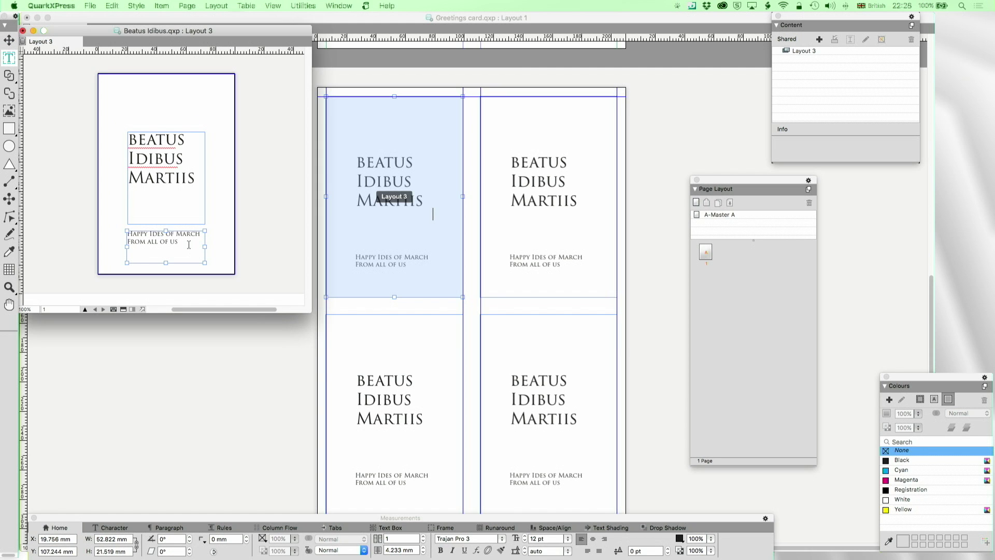
key(super+a)
text(Beware)
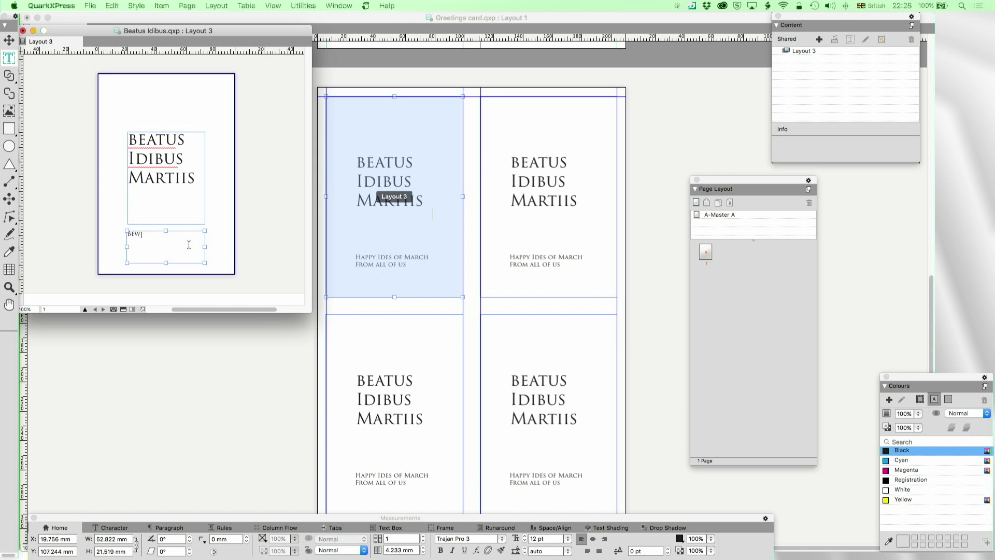
text( the Ides of March)
key(BackSpace)
text(ch: Kno)
key(BackSpace)
key(BackSpace)
text(Remember Case)
key(BackSpace)
key(BackSpace)
text(esar that thou art )
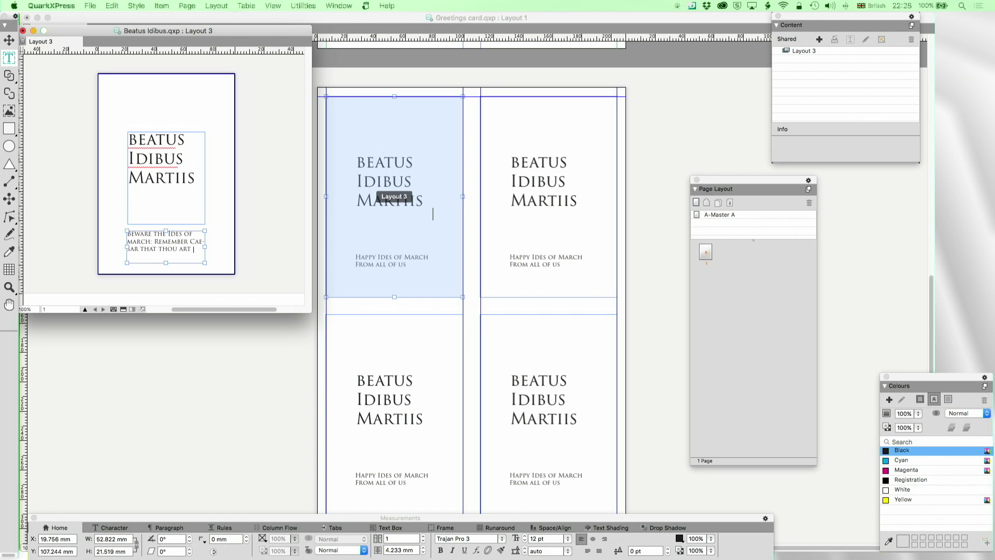
text(Mortal)
Deselect the text box and return to the greetings card layout.
click(9, 40)
click(270, 143)
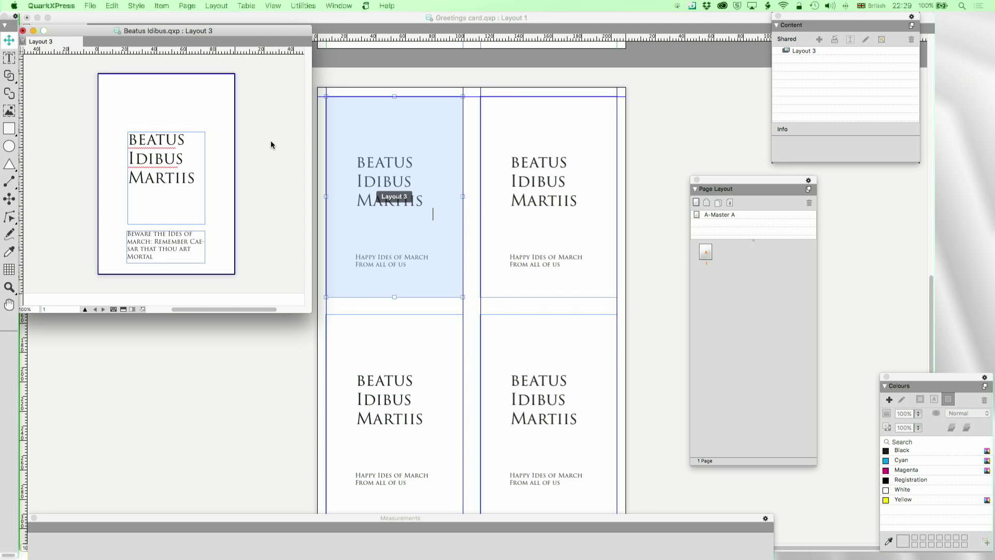
drag(175, 33, 205, 32)
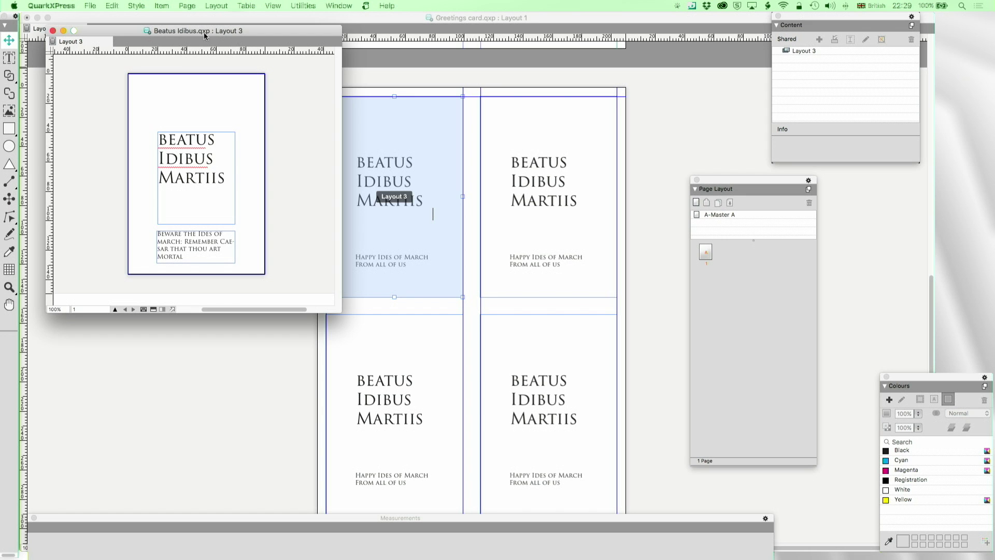
drag(56, 40, 394, 197)
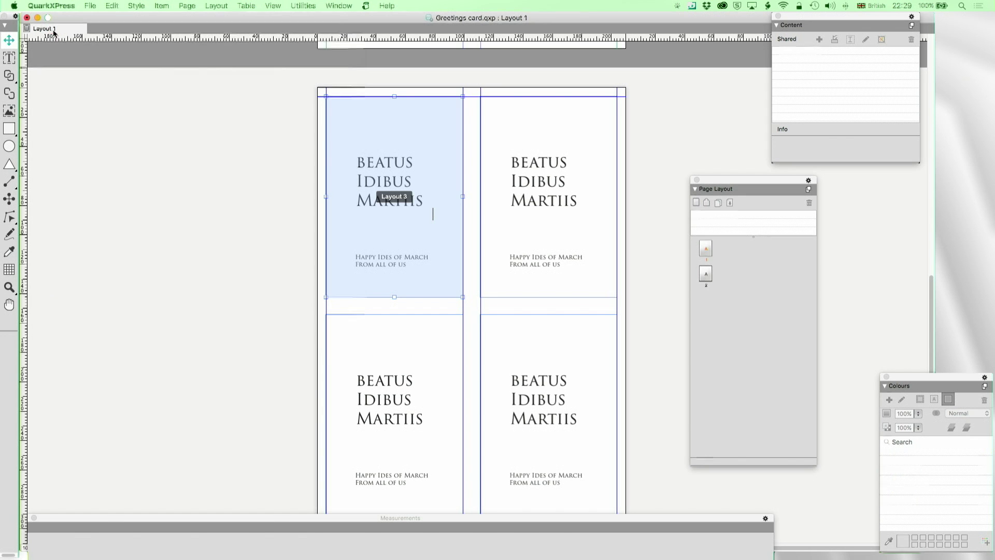
Refresh the top-left panel, then reopen its shared zone with Composition Zones > Edit.
click(386, 253)
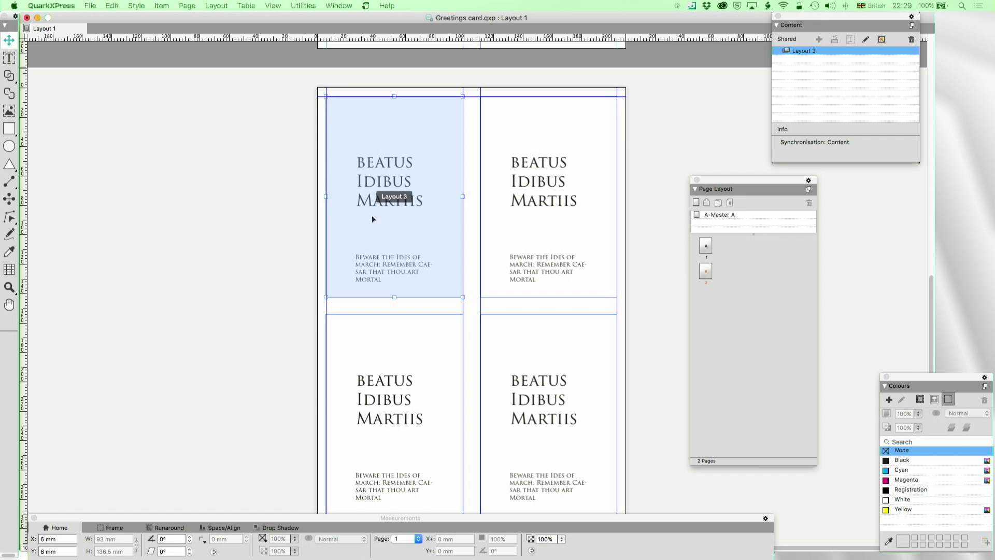
click(287, 254)
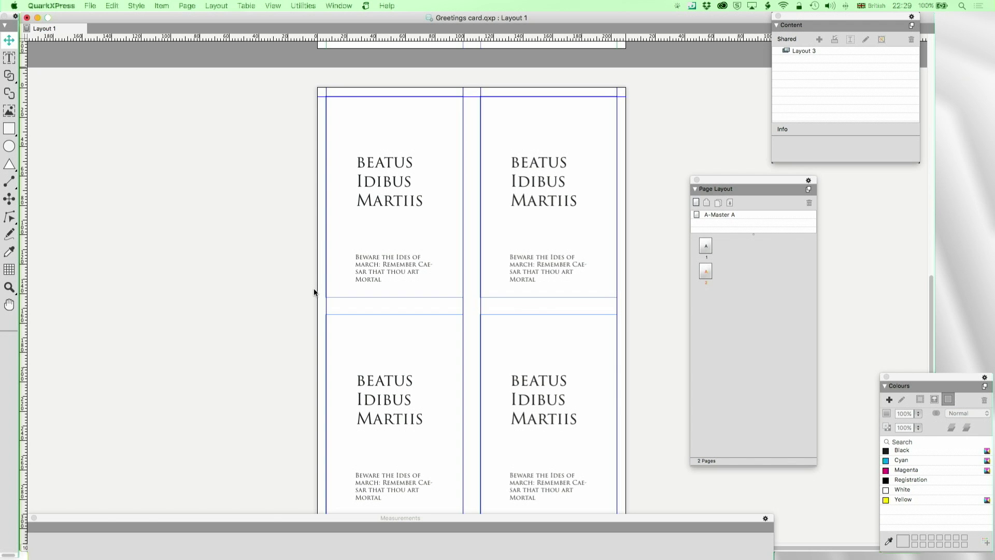
right_click(409, 267)
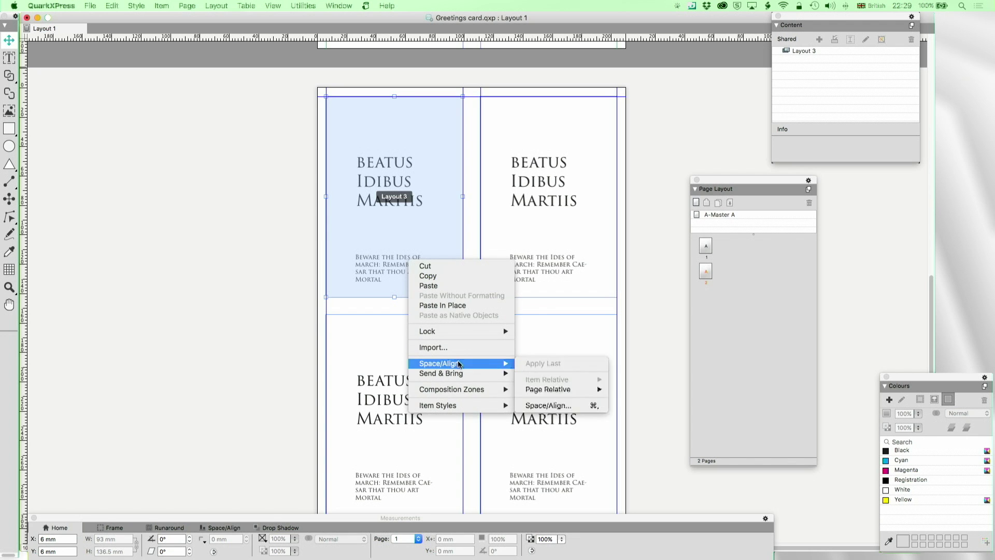
mouse_move(467, 389)
click(549, 403)
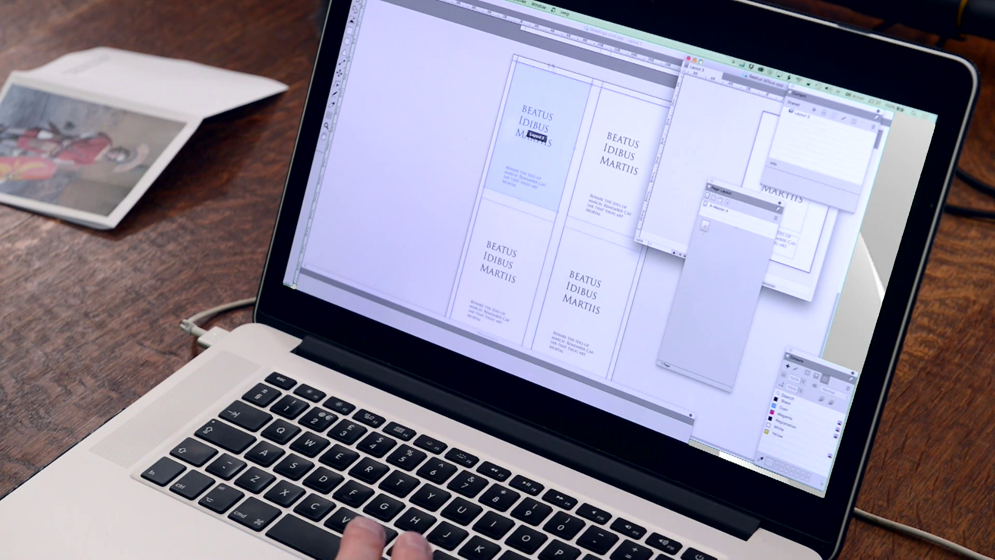
click(539, 7)
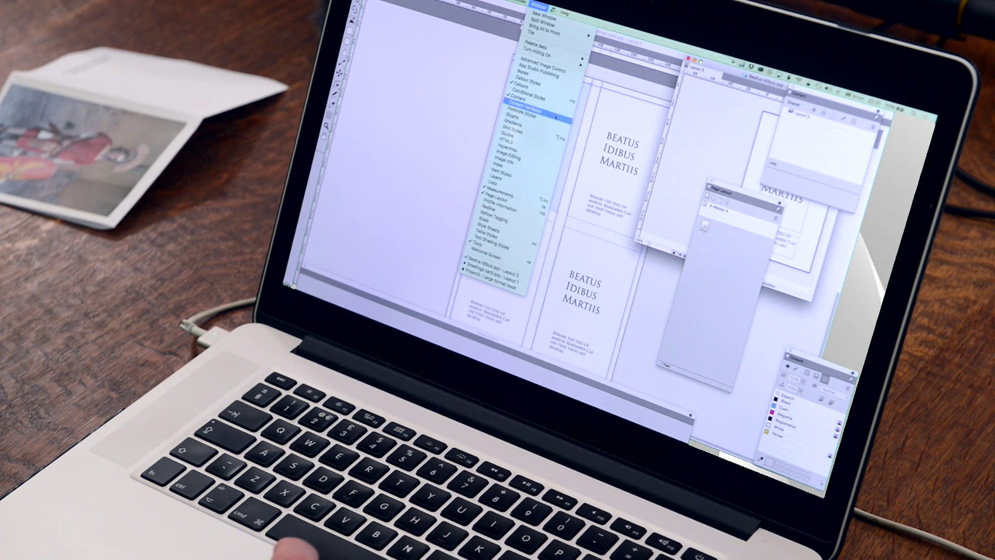
click(556, 117)
click(800, 116)
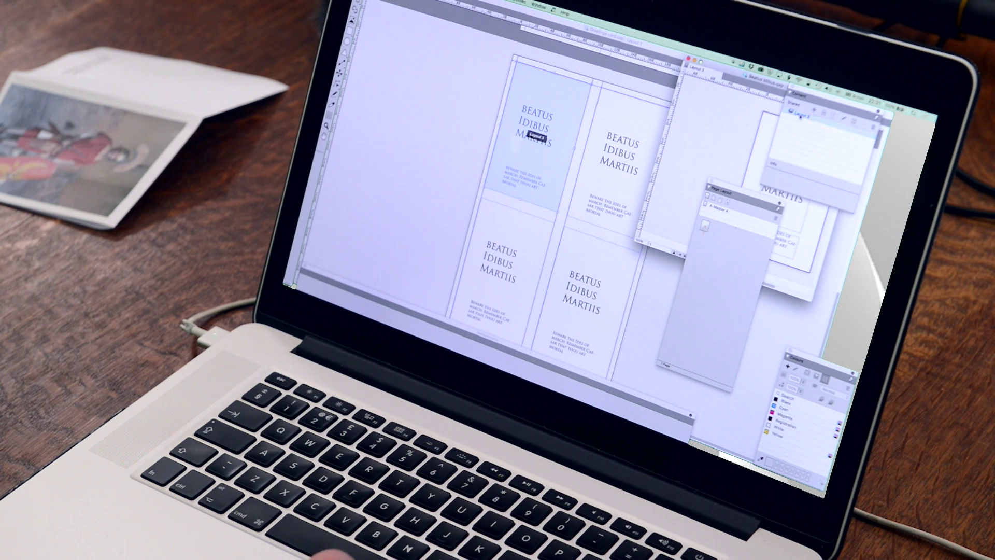
click(844, 118)
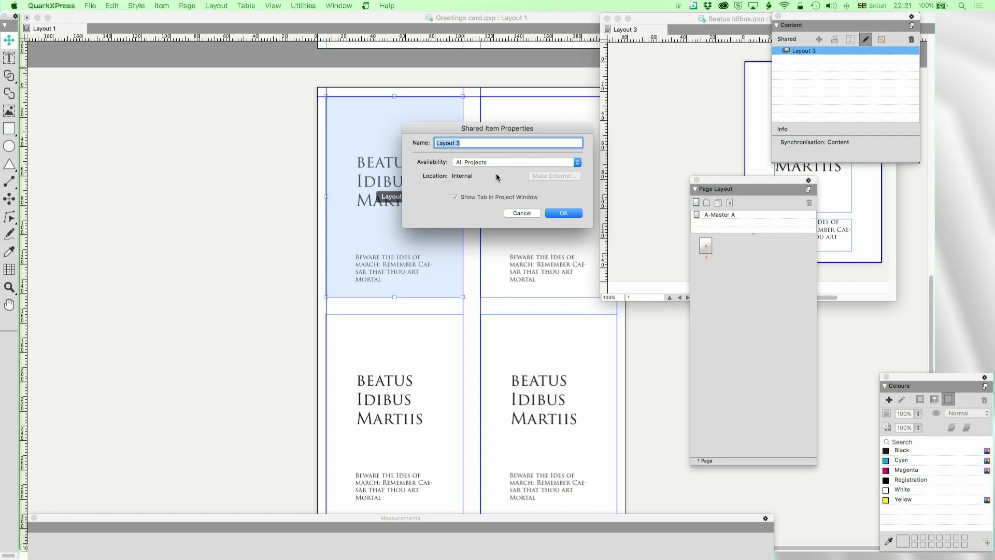
click(523, 213)
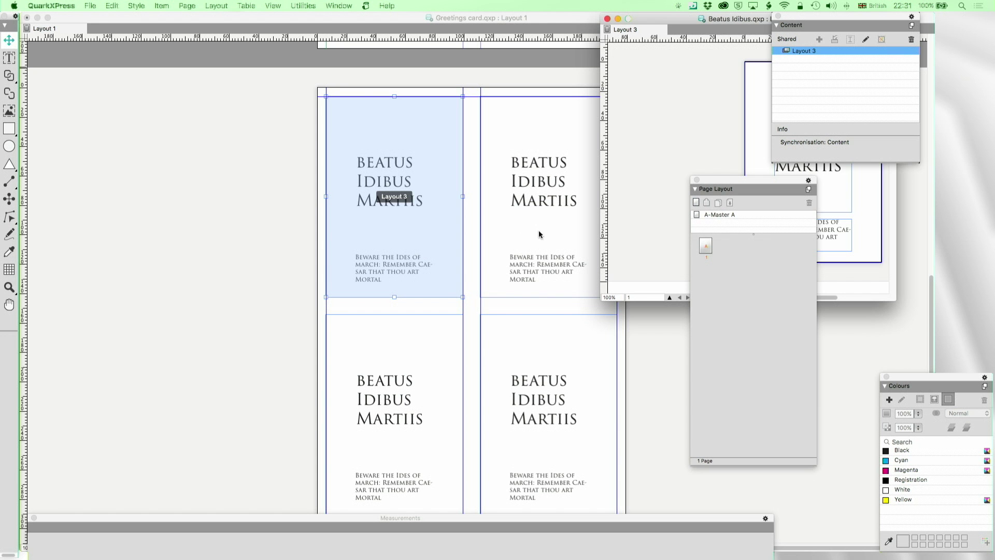